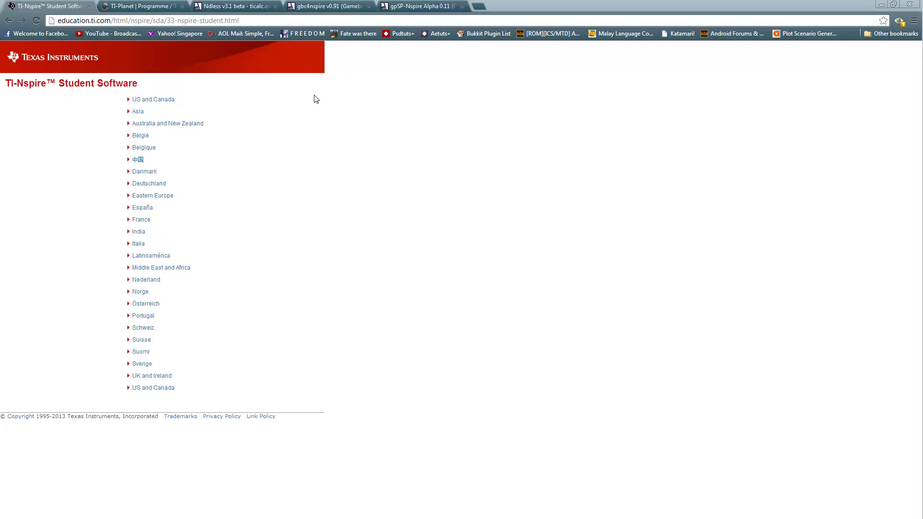
Step: Load education.ti.com/go/33 and go forward to the student software page
{"action": "left_click", "coordinate": [170, 20]}
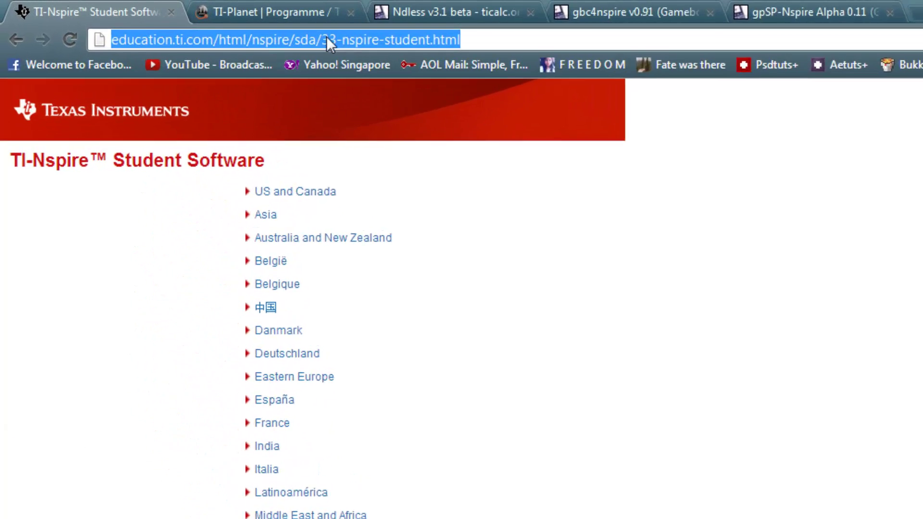
{"action": "left_click", "coordinate": [327, 38]}
{"action": "left_click", "coordinate": [218, 40]}
{"action": "key", "text": "shift+End"}
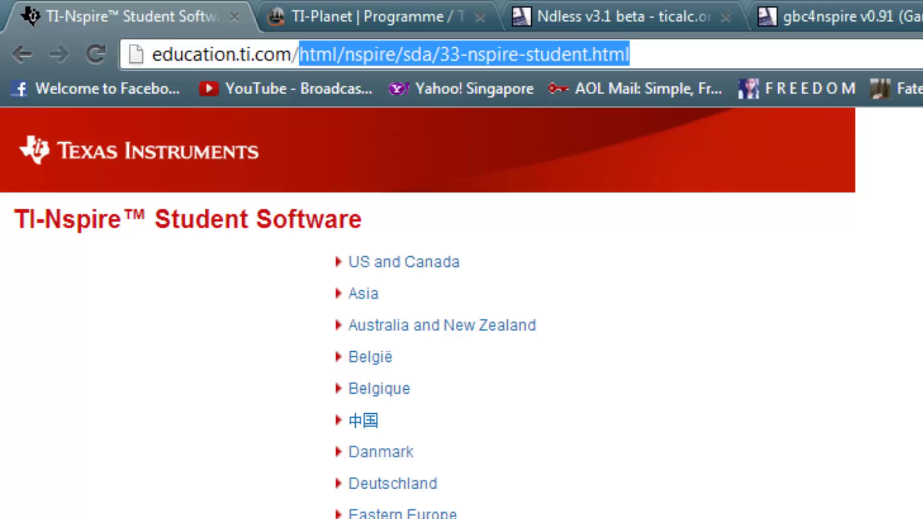
{"action": "type", "text": "go/33"}
{"action": "key", "text": "Return"}
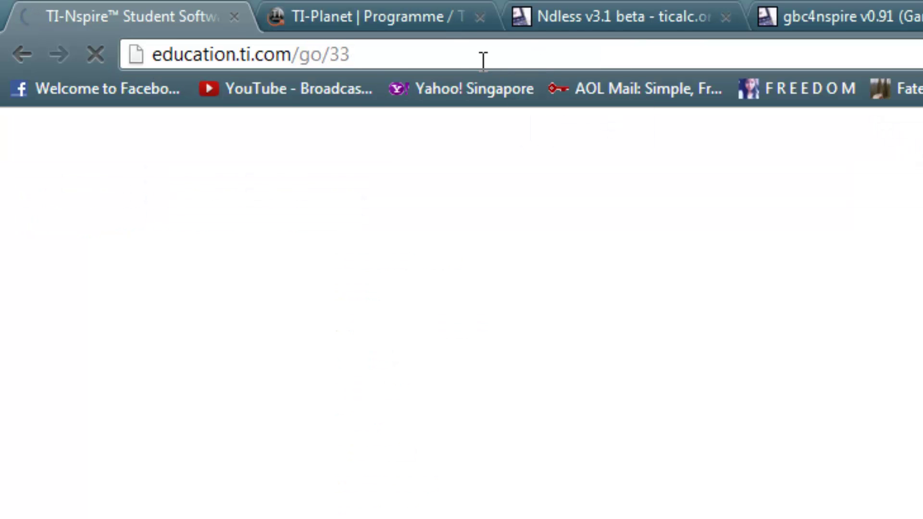
{"action": "left_click", "coordinate": [59, 53]}
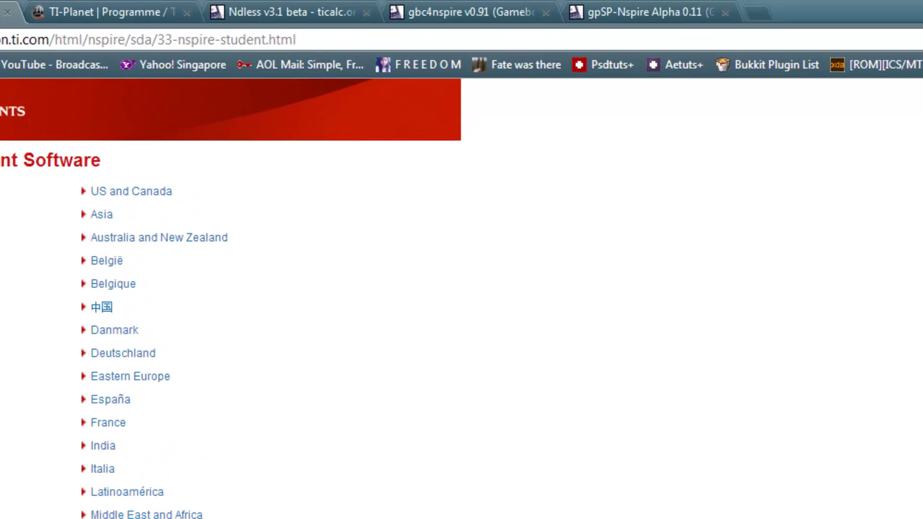
Step: Download ndless.zip and gbc4nspire.zip from their ticalc.org file pages
{"action": "left_click", "coordinate": [182, 8]}
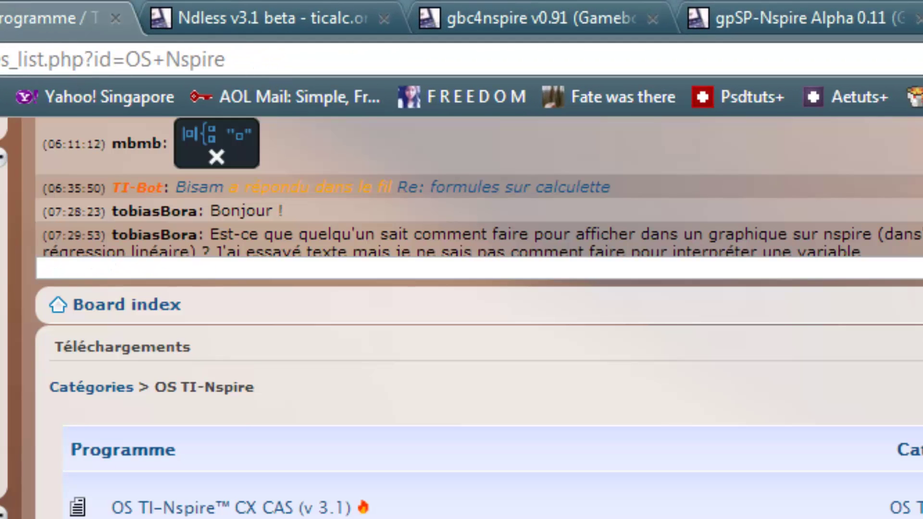
{"action": "left_click", "coordinate": [275, 18]}
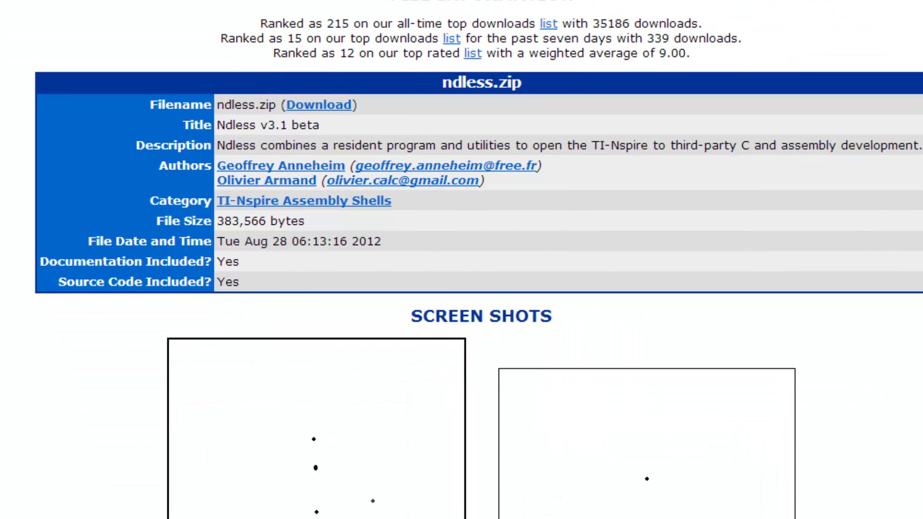
{"action": "left_click", "coordinate": [313, 109]}
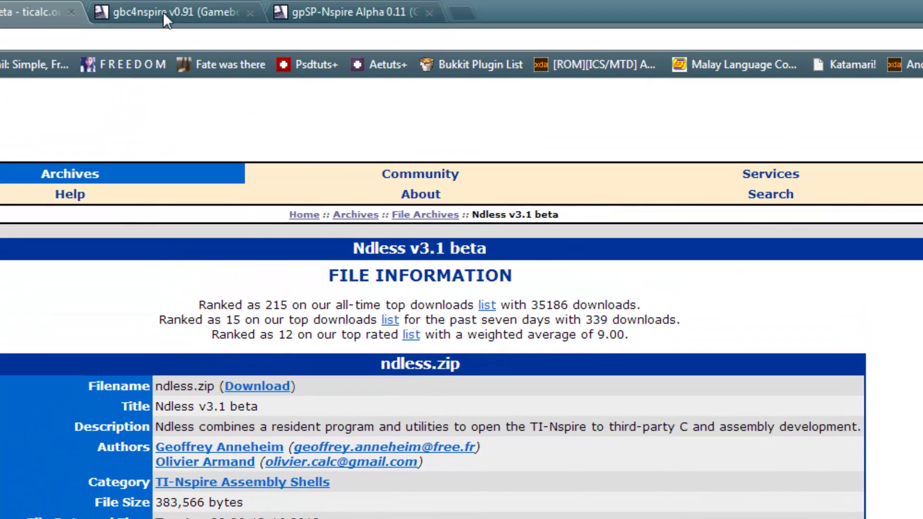
{"action": "left_click", "coordinate": [163, 12]}
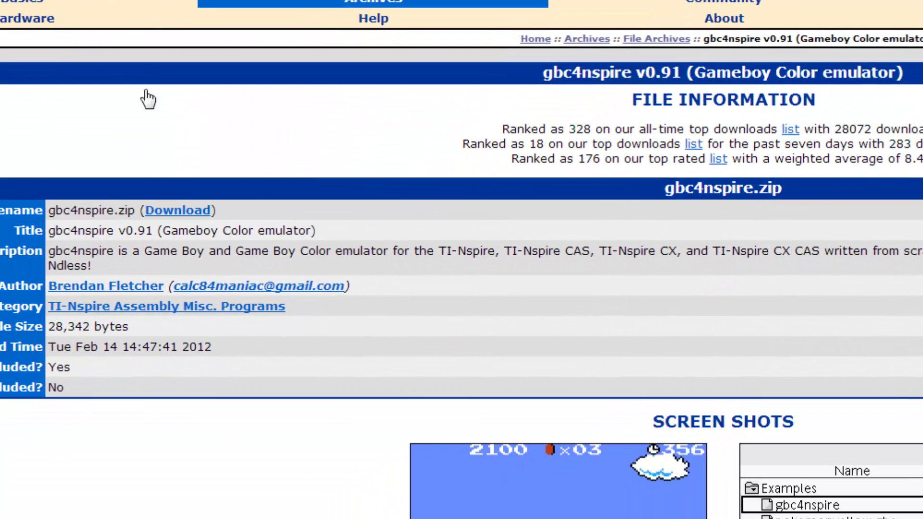
{"action": "left_click", "coordinate": [178, 211]}
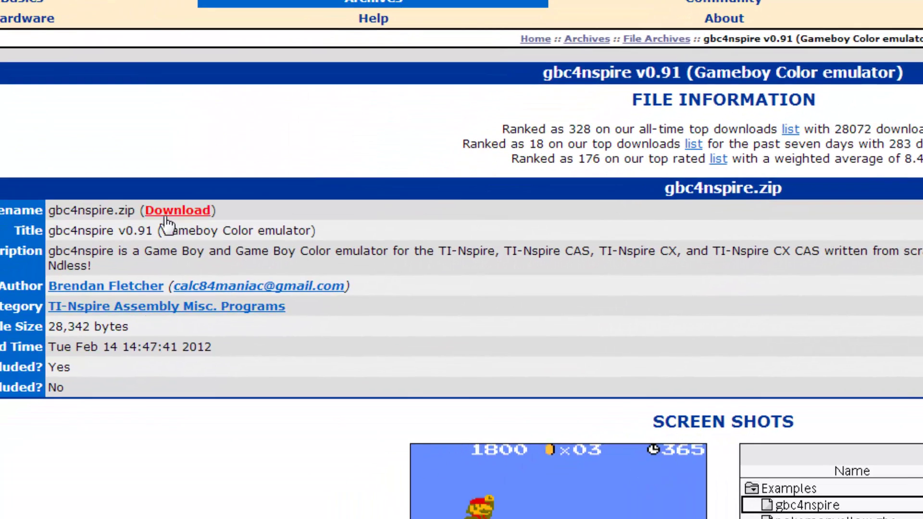
Step: Cycle through the gpSP-Nspire, gbc4nspire and Ndless v3.1 beta file page tabs
{"action": "key", "text": "ctrl+Tab"}
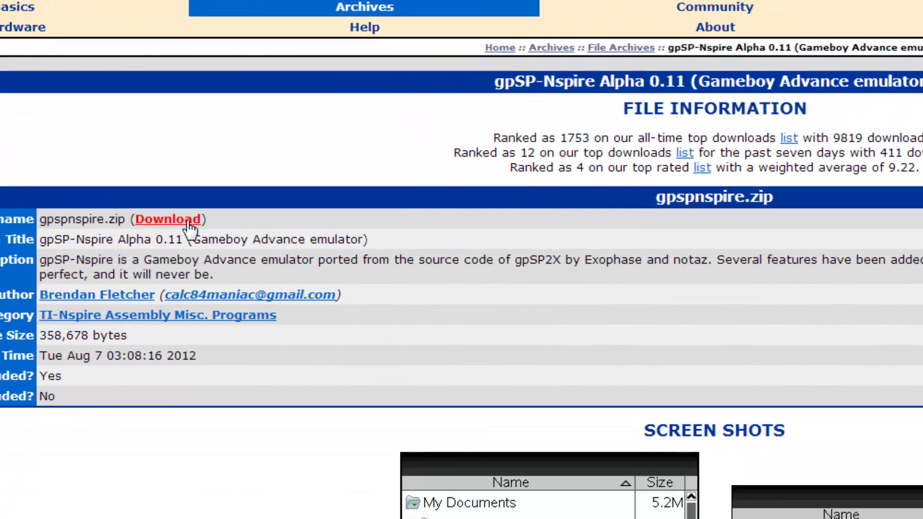
{"action": "key", "text": "ctrl+Tab"}
{"action": "key", "text": "ctrl+shift+Tab"}
{"action": "key", "text": "ctrl+Tab"}
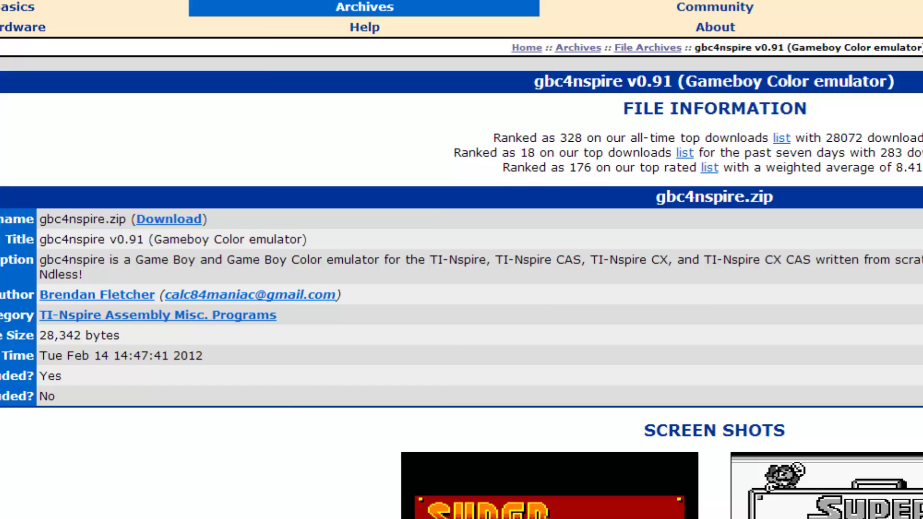
{"action": "key", "text": "ctrl+Tab"}
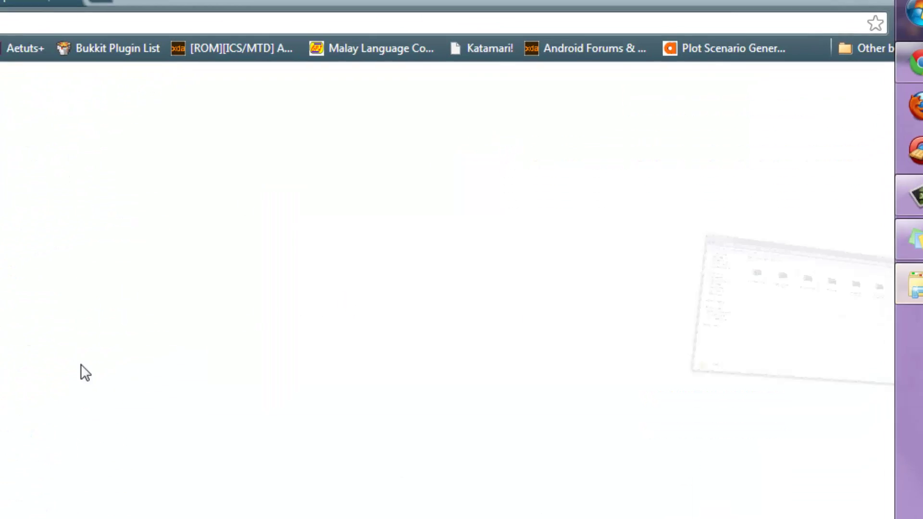
Step: Select the gpspnspire.zip, ndless.zip and gbc4nspire.zip archives in the TinSPire folder
{"action": "left_click_drag", "start_coordinate": [453, 334], "coordinate": [212, 154]}
{"action": "left_click_drag", "start_coordinate": [523, 371], "coordinate": [204, 151]}
{"action": "left_click", "coordinate": [360, 370]}
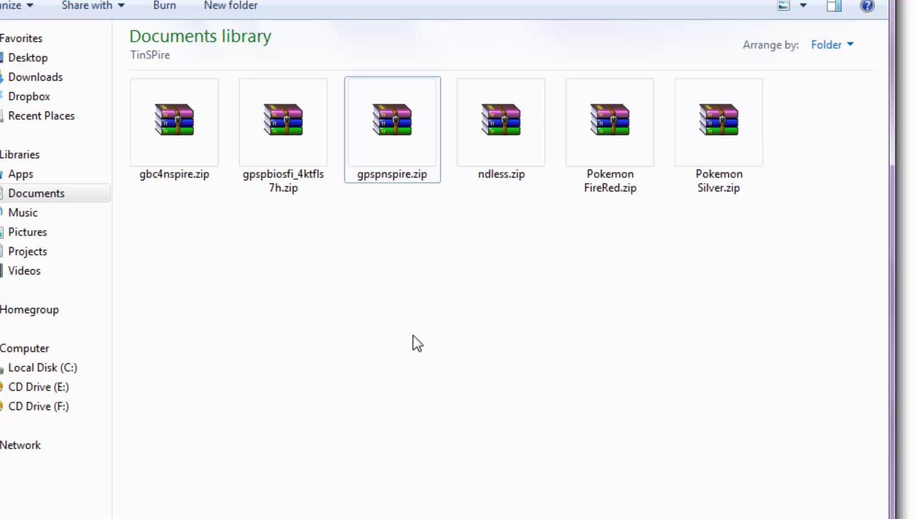
{"action": "left_click", "coordinate": [394, 185]}
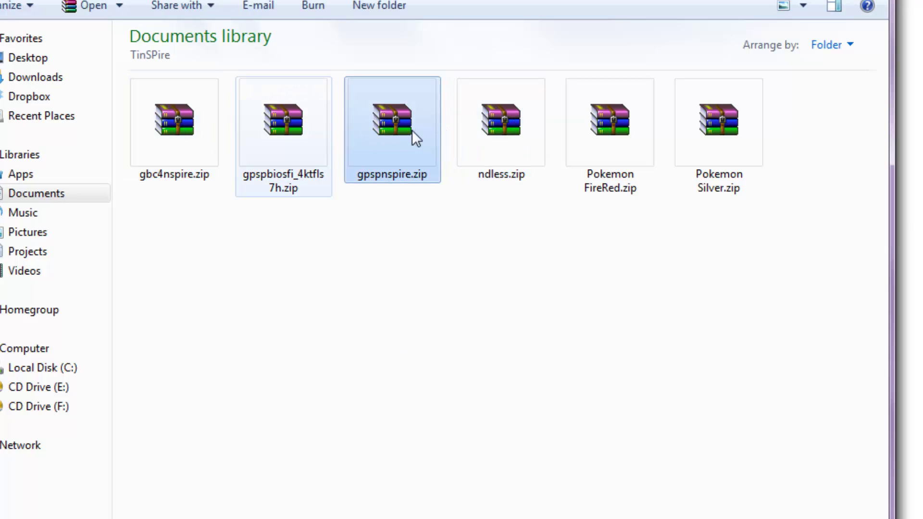
{"action": "left_click", "coordinate": [528, 141]}
{"action": "left_click", "coordinate": [201, 146]}
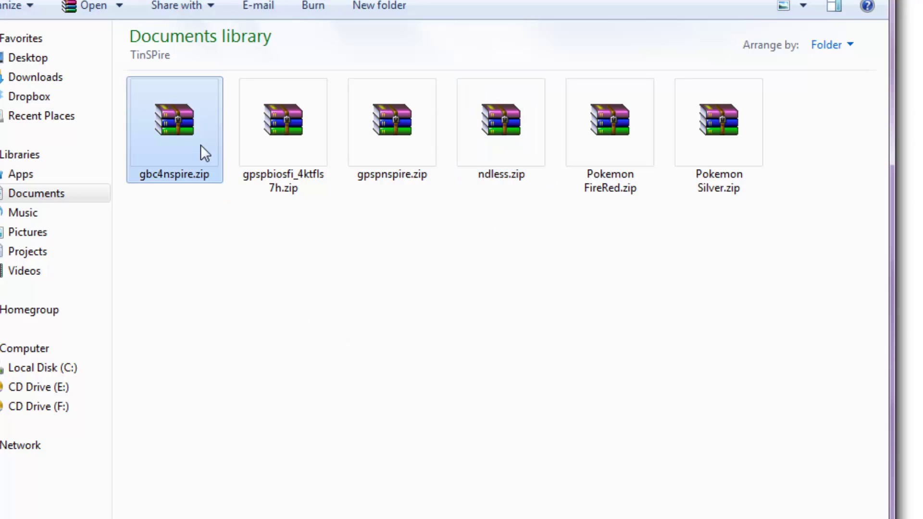
{"action": "left_click", "coordinate": [384, 408]}
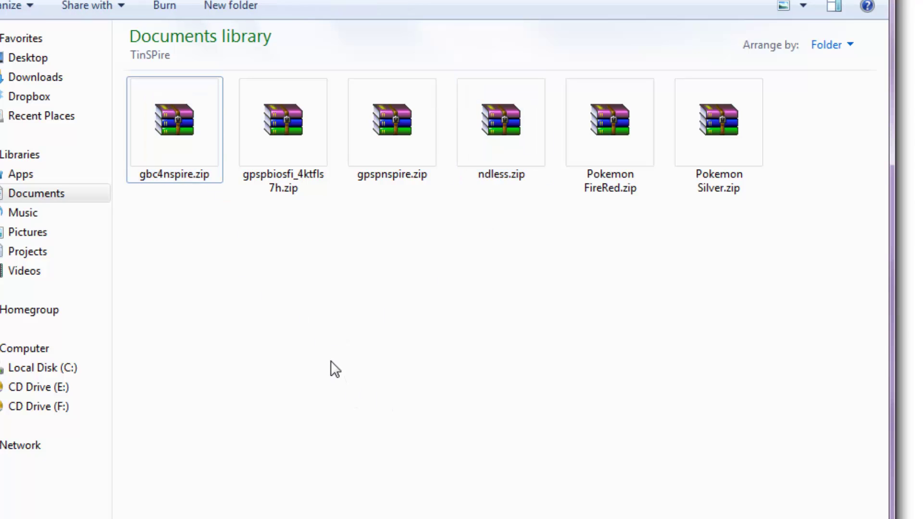
{"action": "left_click_drag", "start_coordinate": [331, 362], "coordinate": [305, 302]}
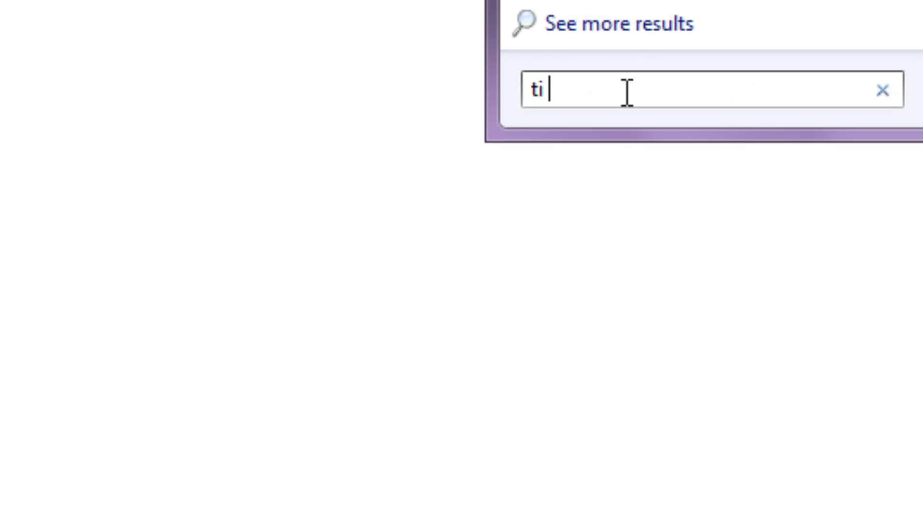
Step: Search the Start menu for 'ti ns' to find TI-Nspire Student Software
{"action": "type", "text": " ns"}
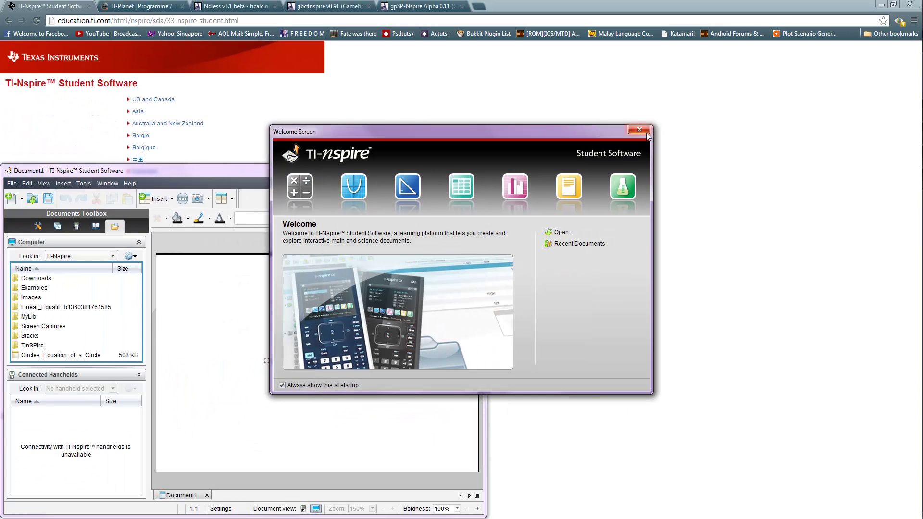
Step: Close the welcome screen, maximize the window, and open the connected TI-Nspire CX, declining the OS update
{"action": "left_click", "coordinate": [646, 133]}
{"action": "left_click_drag", "start_coordinate": [351, 173], "coordinate": [495, 2]}
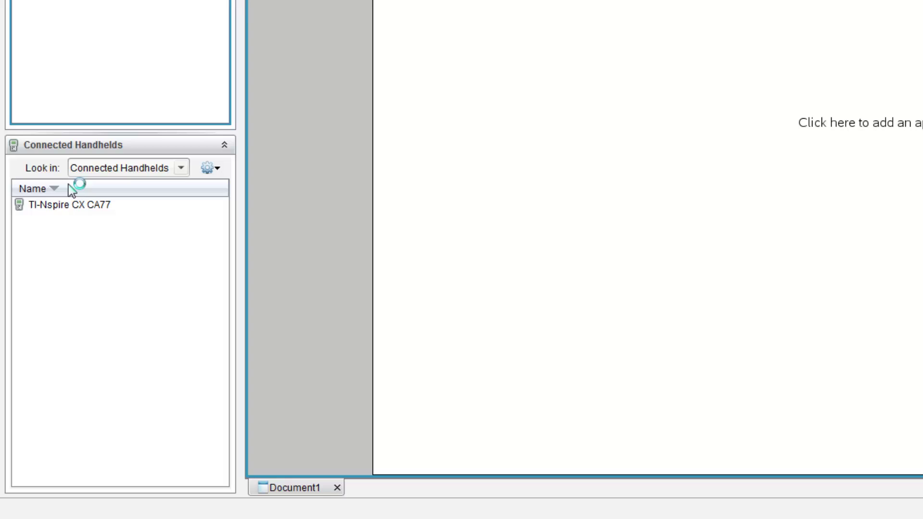
{"action": "left_click", "coordinate": [59, 207]}
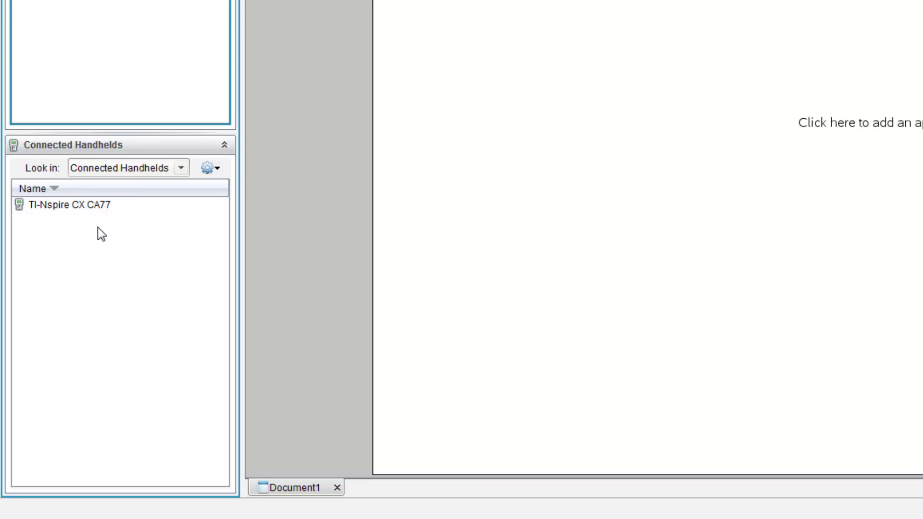
{"action": "left_click", "coordinate": [89, 212]}
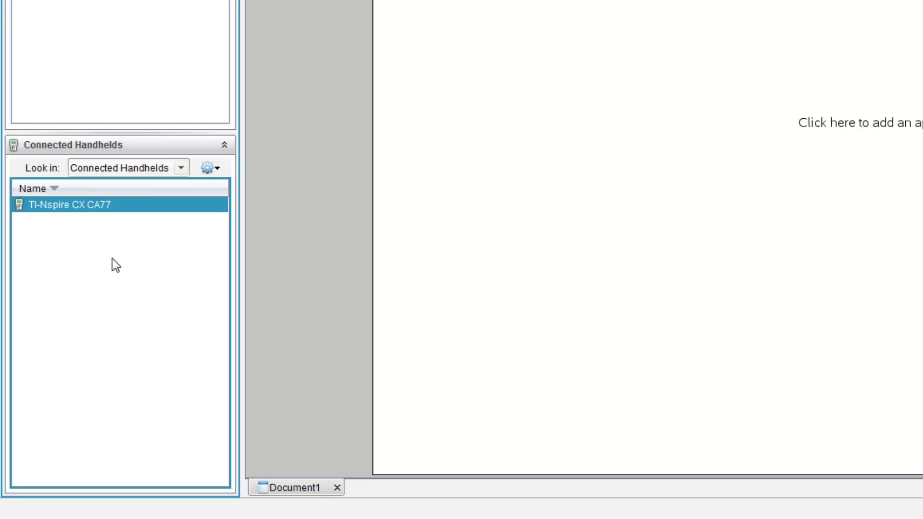
{"action": "double_click", "coordinate": [88, 207]}
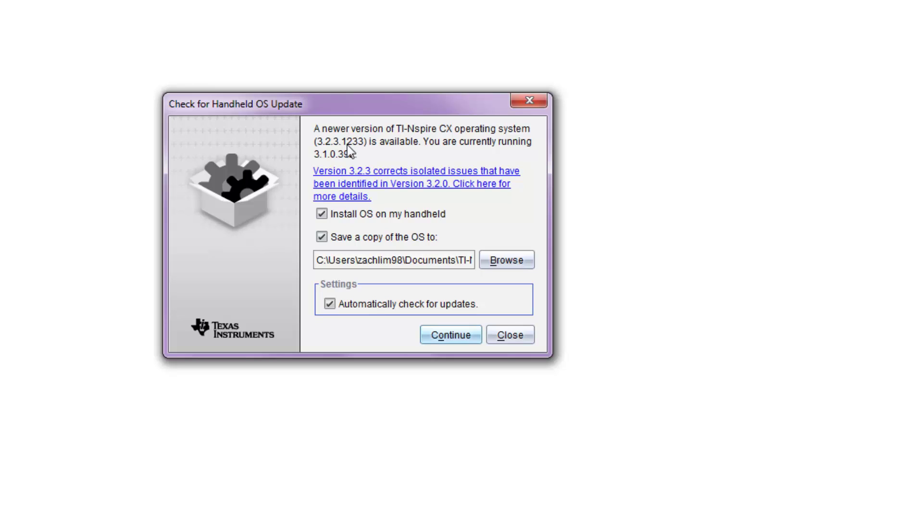
{"action": "left_click", "coordinate": [517, 334]}
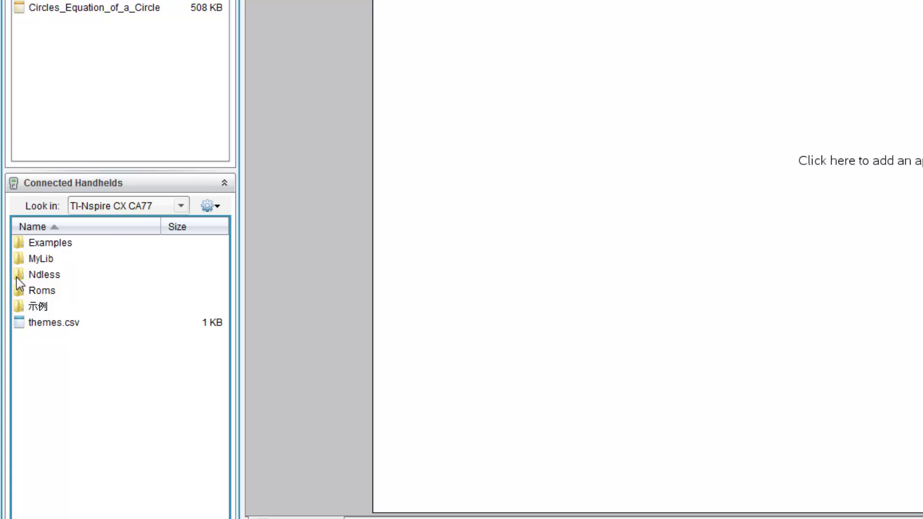
Step: Create a new folder, Folder1, on the handheld
{"action": "right_click", "coordinate": [83, 374]}
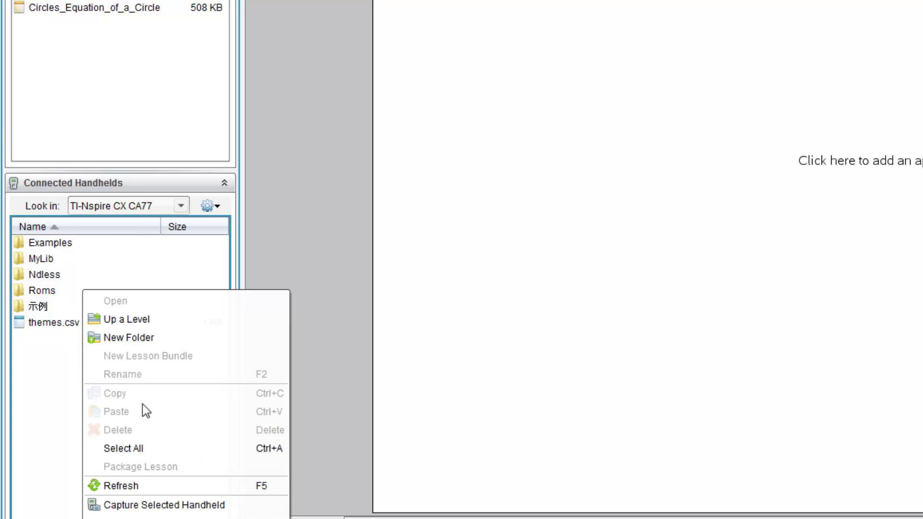
{"action": "left_click", "coordinate": [131, 338]}
{"action": "left_click", "coordinate": [88, 423]}
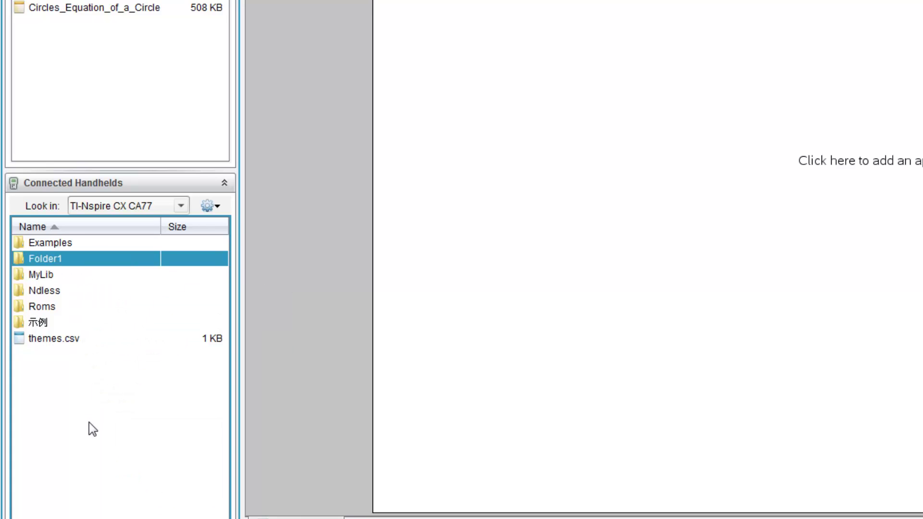
Step: Permanently delete Folder1 and open the handheld's Ndless folder
{"action": "left_click", "coordinate": [58, 293]}
{"action": "left_click", "coordinate": [58, 259]}
{"action": "right_click", "coordinate": [58, 259]}
{"action": "left_click", "coordinate": [110, 403]}
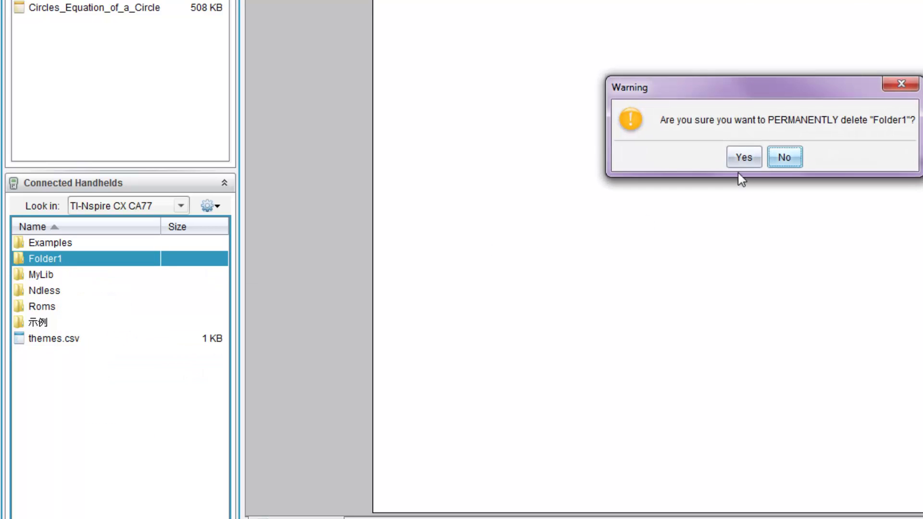
{"action": "left_click", "coordinate": [742, 158]}
{"action": "left_click", "coordinate": [47, 273]}
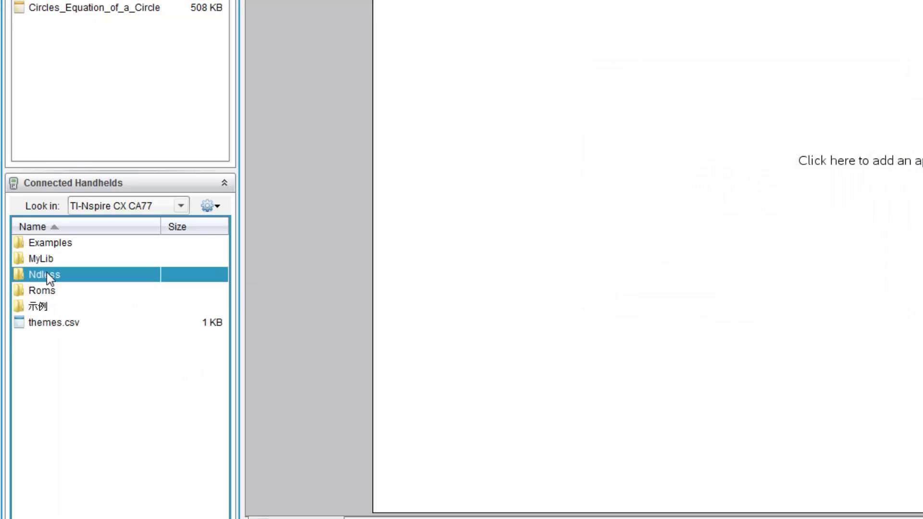
{"action": "double_click", "coordinate": [47, 274]}
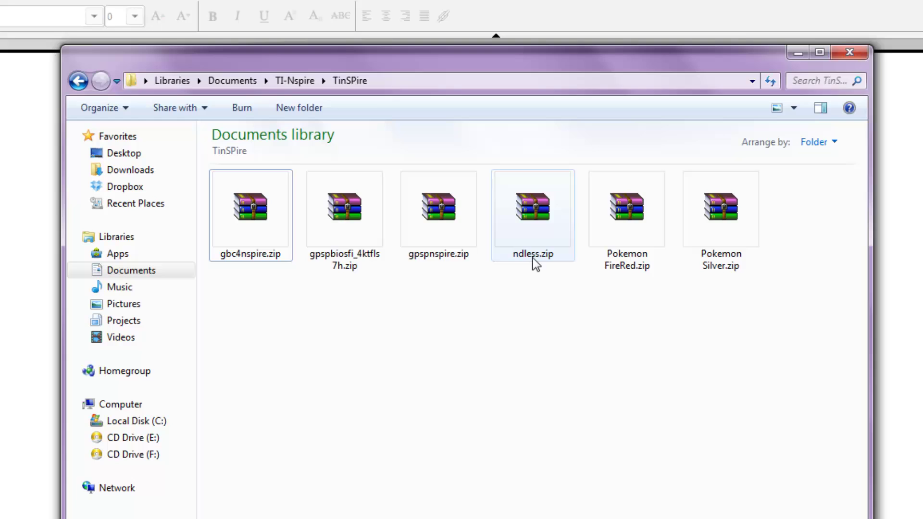
Step: Unpack ndless-v3.1-beta-r643 from ndless.zip into TinSPire and open it, showing calcbin, sdk and src
{"action": "double_click", "coordinate": [528, 225]}
{"action": "left_click_drag", "start_coordinate": [360, 165], "coordinate": [241, 304]}
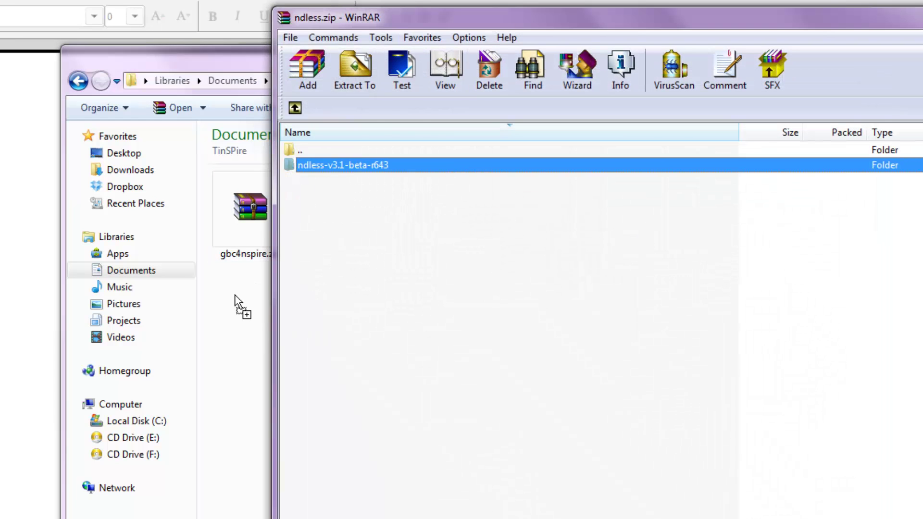
{"action": "key", "text": "alt+F4"}
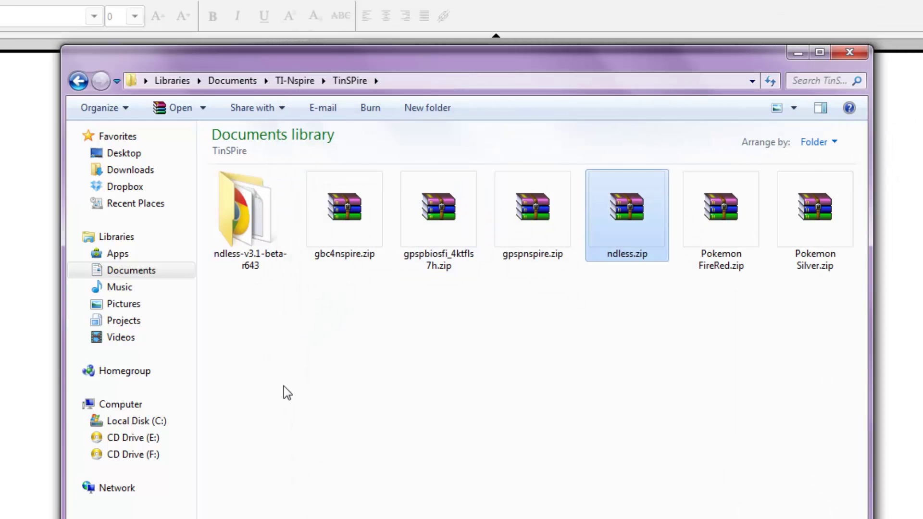
{"action": "left_click", "coordinate": [269, 250]}
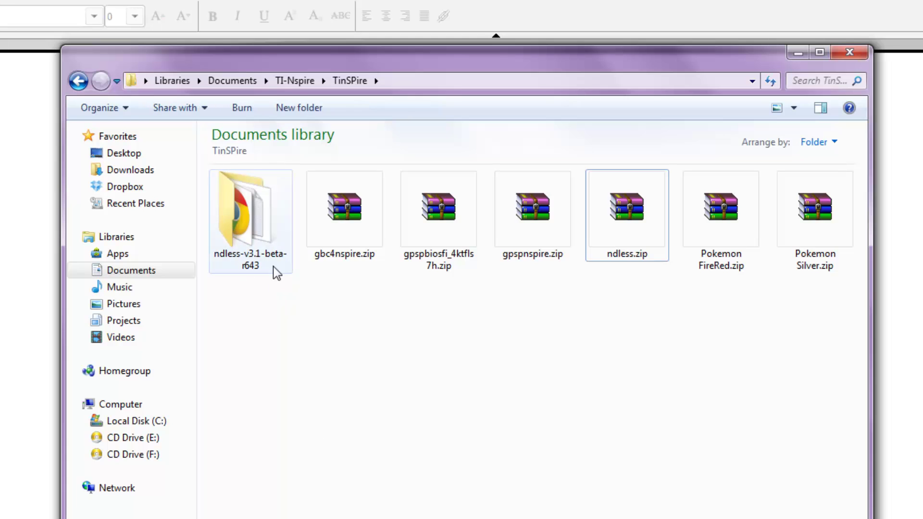
{"action": "double_click", "coordinate": [272, 267]}
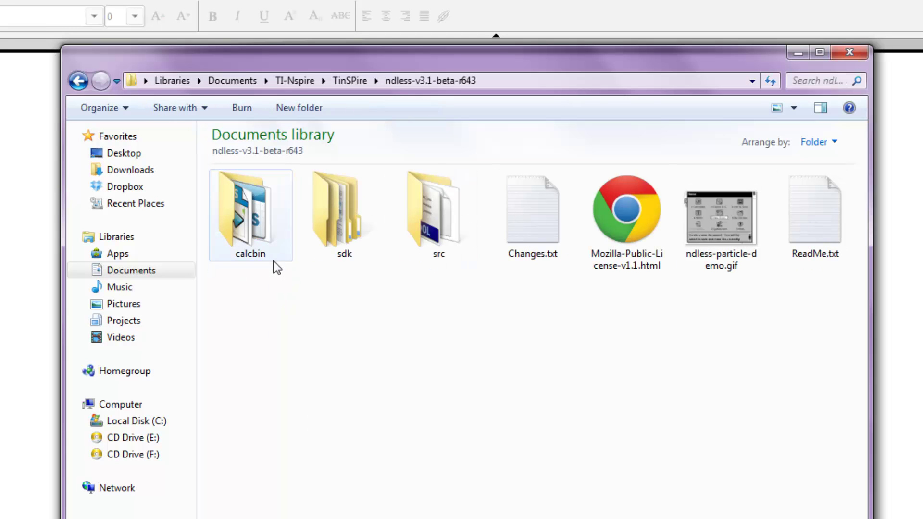
Step: Bring TI-Nspire forward and set the computer file browser's location to Documents
{"action": "left_click", "coordinate": [797, 52]}
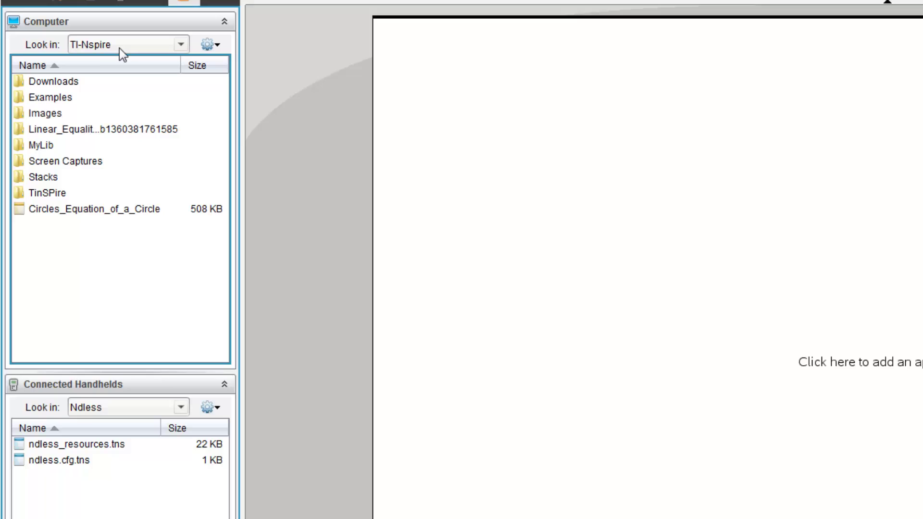
{"action": "left_click", "coordinate": [116, 45]}
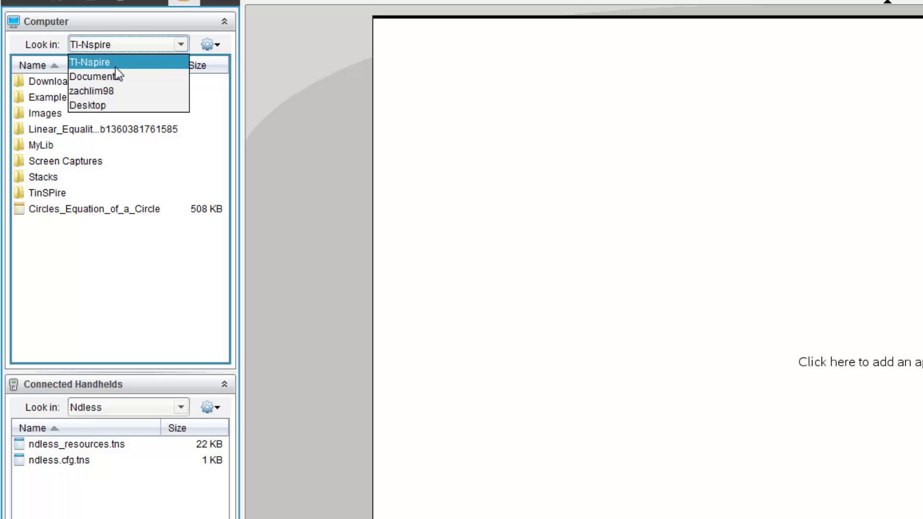
{"action": "left_click", "coordinate": [132, 47]}
{"action": "left_click", "coordinate": [149, 47]}
{"action": "left_click", "coordinate": [149, 47]}
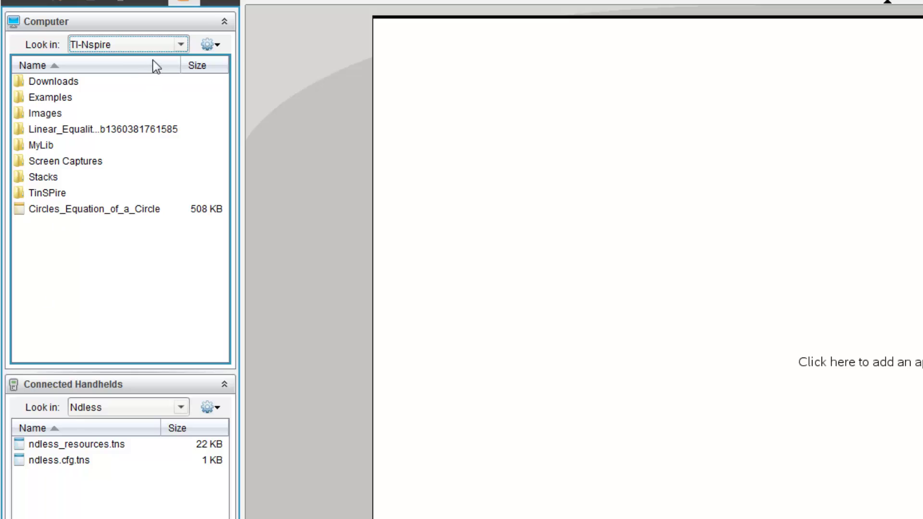
{"action": "left_click", "coordinate": [159, 48]}
{"action": "left_click", "coordinate": [149, 78]}
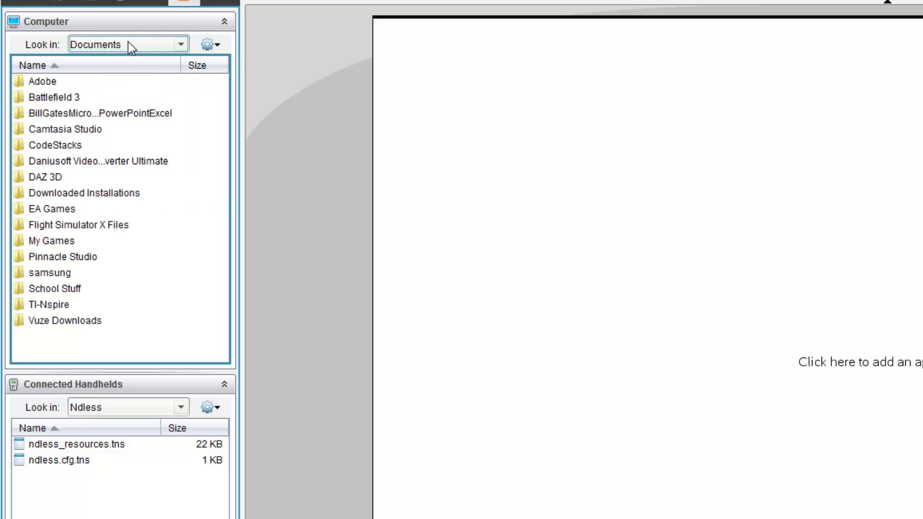
Step: Browse TI-Nspire > TinSPire > ndless-v3.1-beta-r643 > calcbin
{"action": "double_click", "coordinate": [51, 304]}
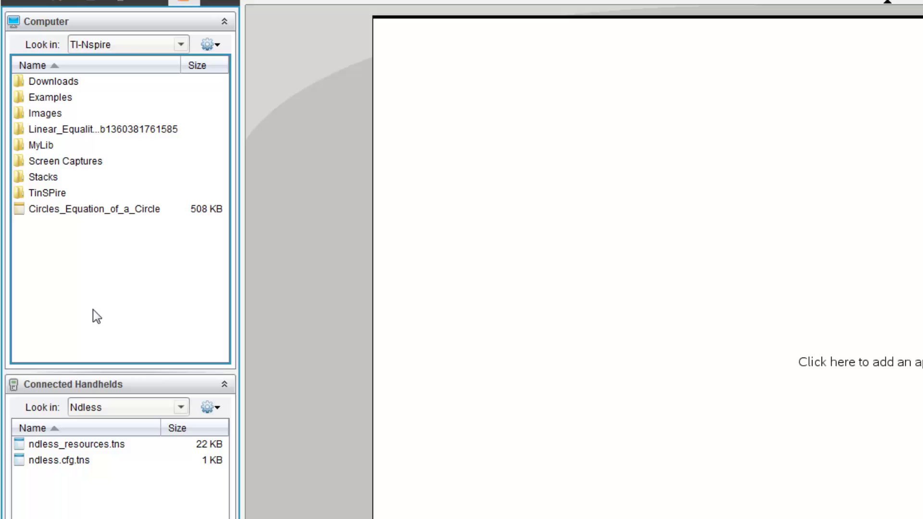
{"action": "double_click", "coordinate": [48, 193]}
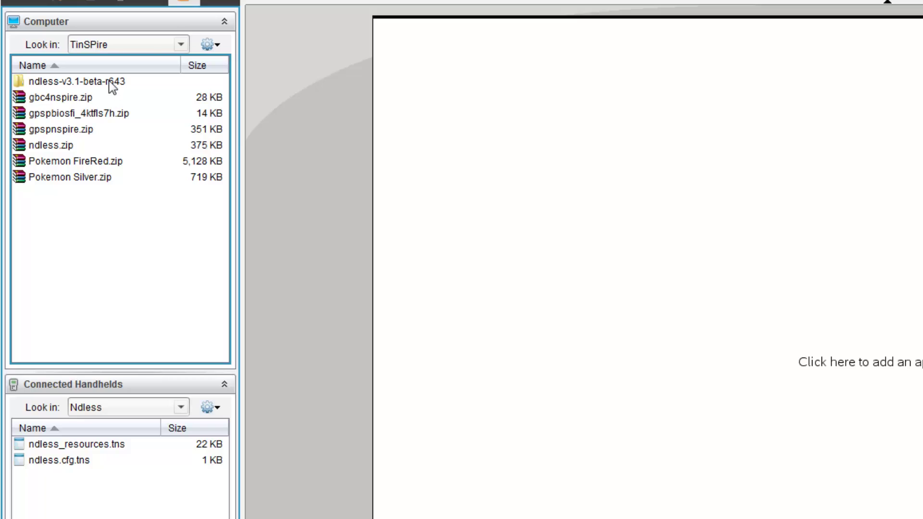
{"action": "double_click", "coordinate": [110, 82]}
{"action": "left_click", "coordinate": [61, 83]}
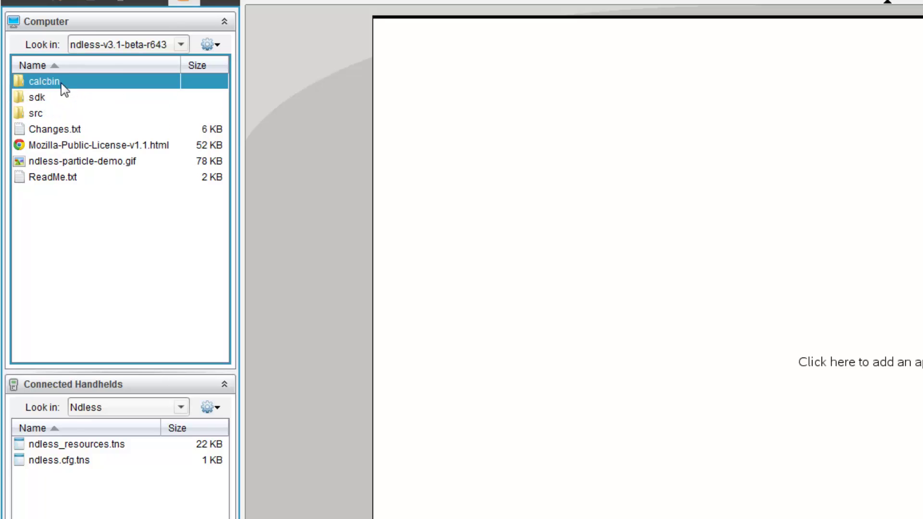
{"action": "double_click", "coordinate": [62, 82]}
Step: Select the calcbin files, ending on ndless_resources.tns and ndless.cfg.tns, with the handheld on Ndless
{"action": "left_click", "coordinate": [91, 113]}
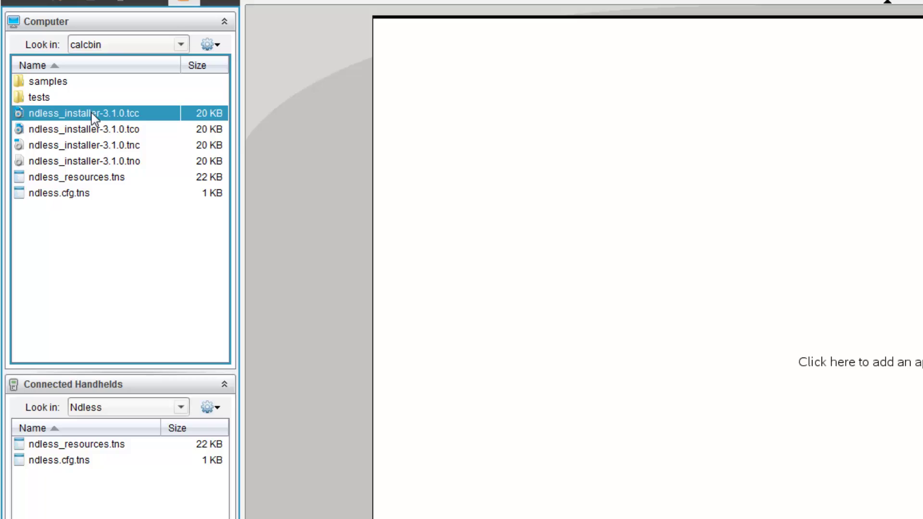
{"action": "left_click", "coordinate": [94, 128]}
{"action": "left_click", "coordinate": [91, 145]}
{"action": "left_click", "coordinate": [91, 162]}
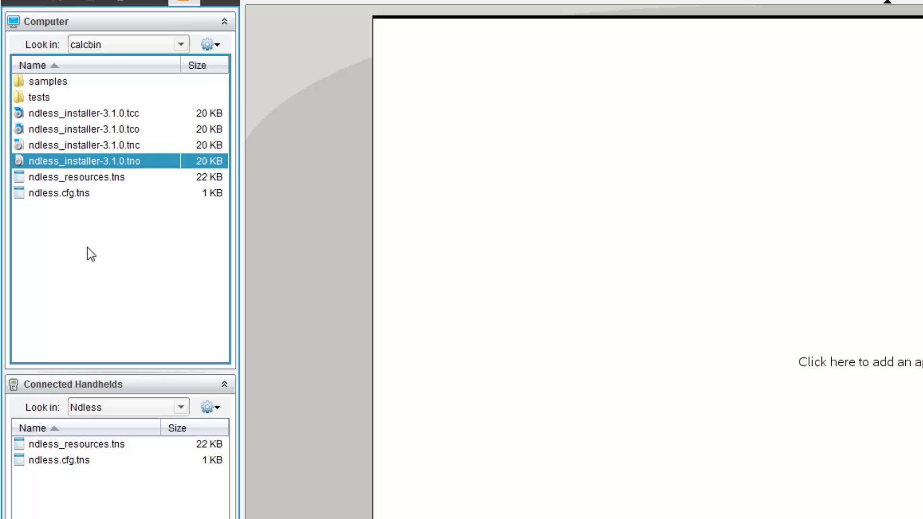
{"action": "left_click", "coordinate": [72, 179]}
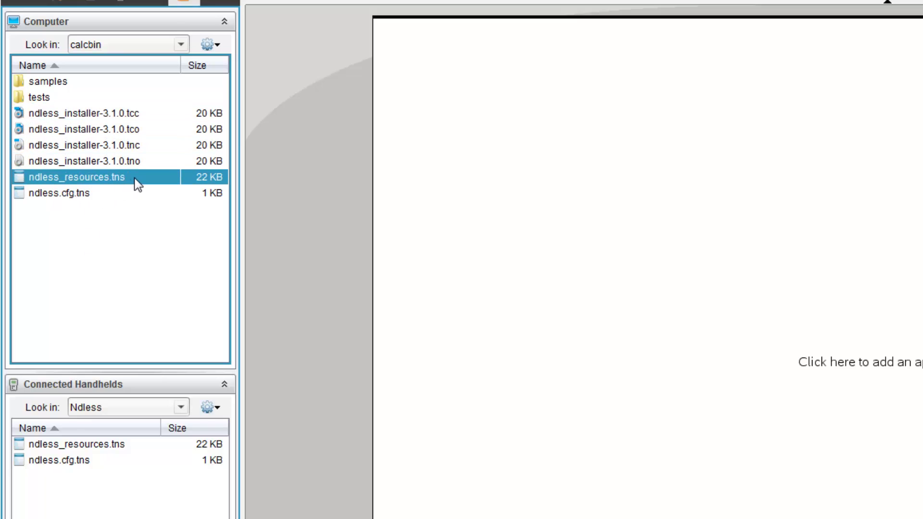
{"action": "left_click", "coordinate": [84, 194]}
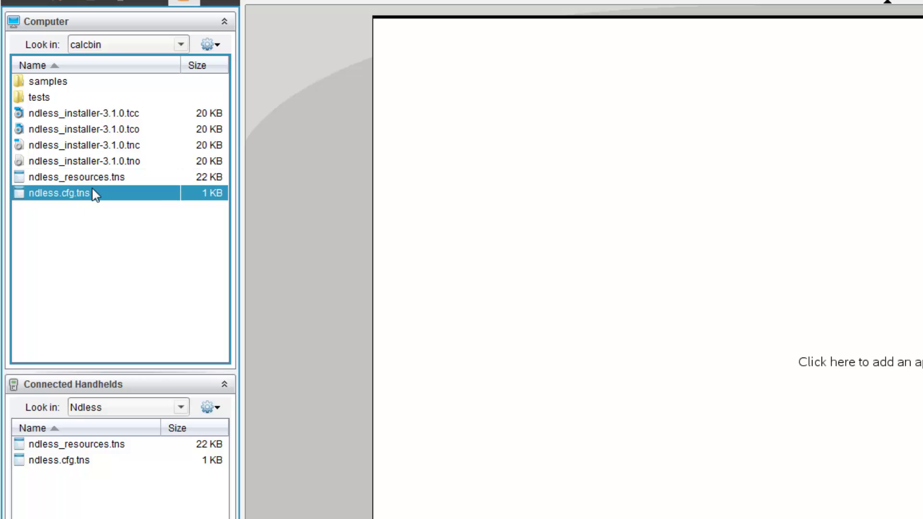
{"action": "left_click", "coordinate": [88, 179]}
{"action": "left_click", "coordinate": [86, 194]}
{"action": "left_click", "coordinate": [154, 407]}
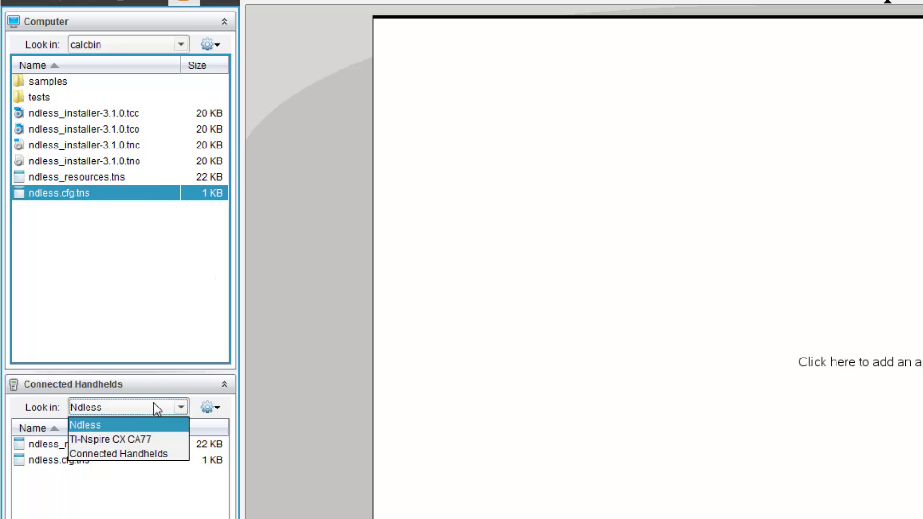
{"action": "left_click", "coordinate": [100, 423]}
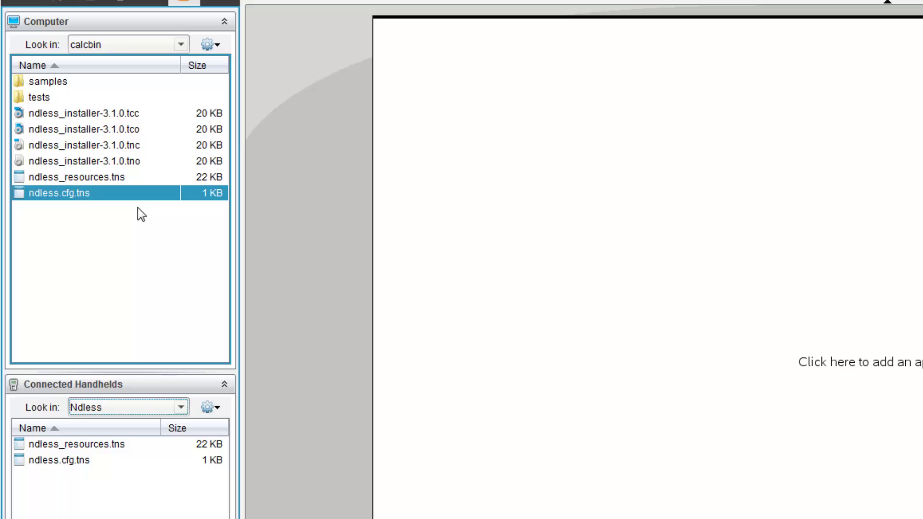
{"action": "left_click", "coordinate": [84, 179]}
{"action": "left_click", "coordinate": [84, 192]}
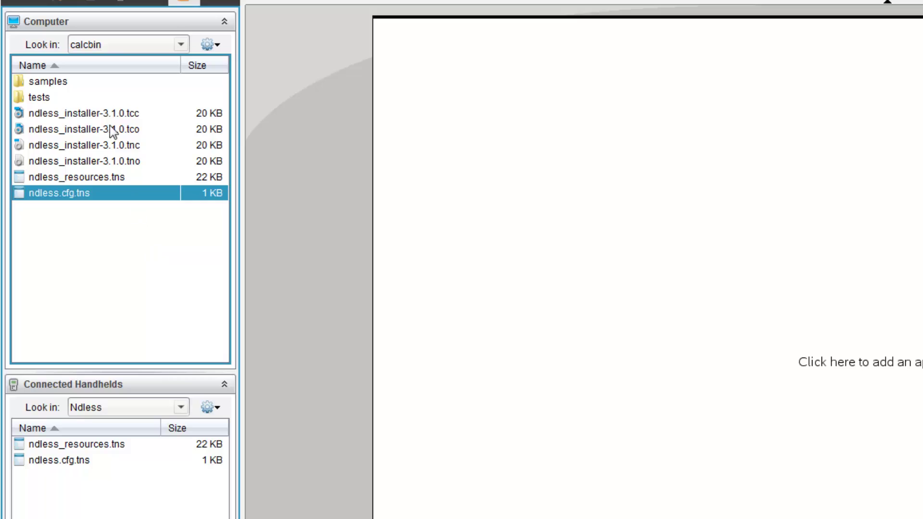
{"action": "left_click_drag", "start_coordinate": [113, 113], "coordinate": [123, 159]}
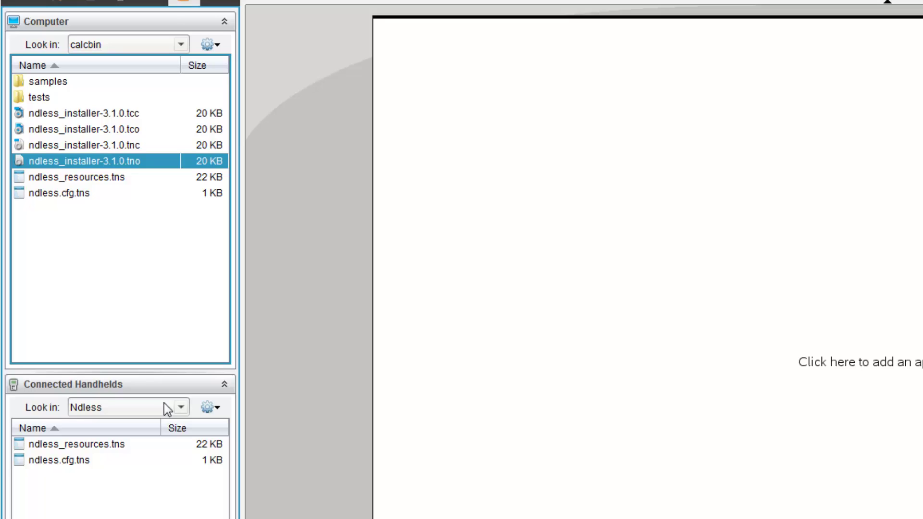
{"action": "left_click", "coordinate": [107, 130]}
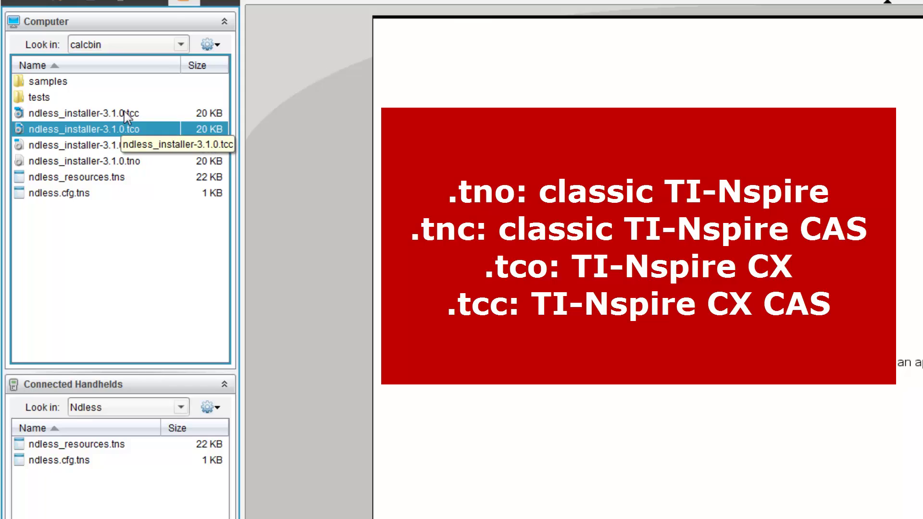
{"action": "key", "text": "Up"}
{"action": "left_click", "coordinate": [120, 128]}
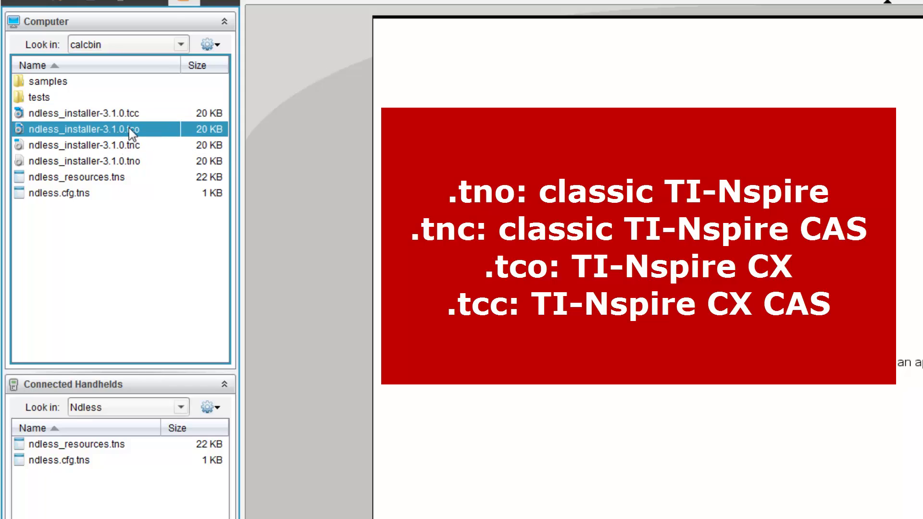
{"action": "right_click", "coordinate": [102, 131]}
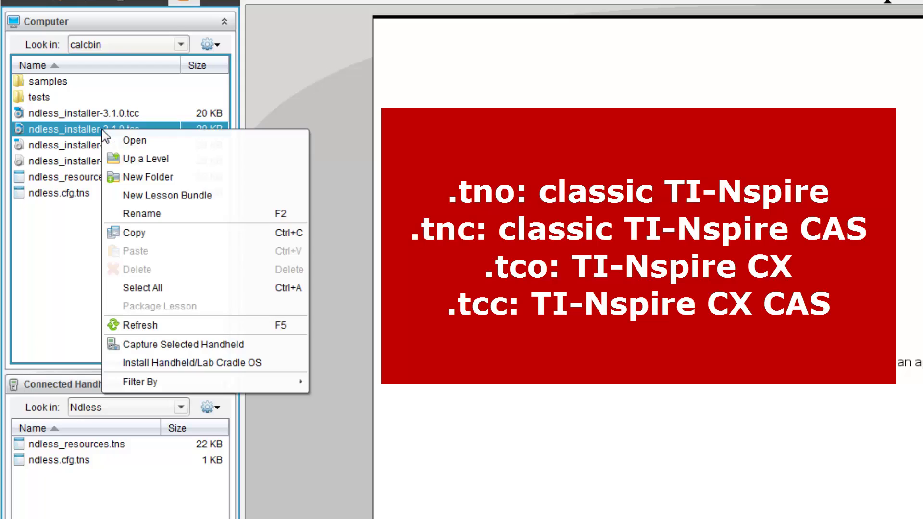
{"action": "left_click", "coordinate": [85, 132]}
{"action": "left_click", "coordinate": [153, 128]}
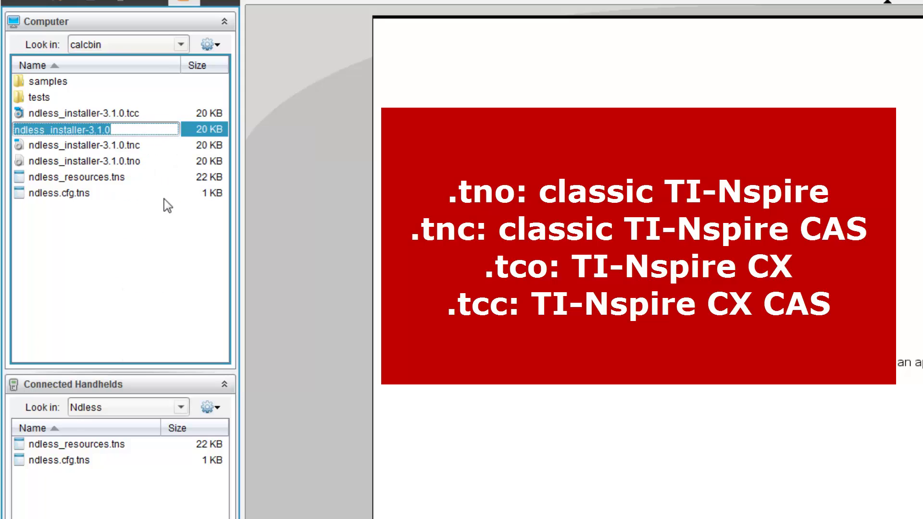
{"action": "left_click", "coordinate": [134, 239]}
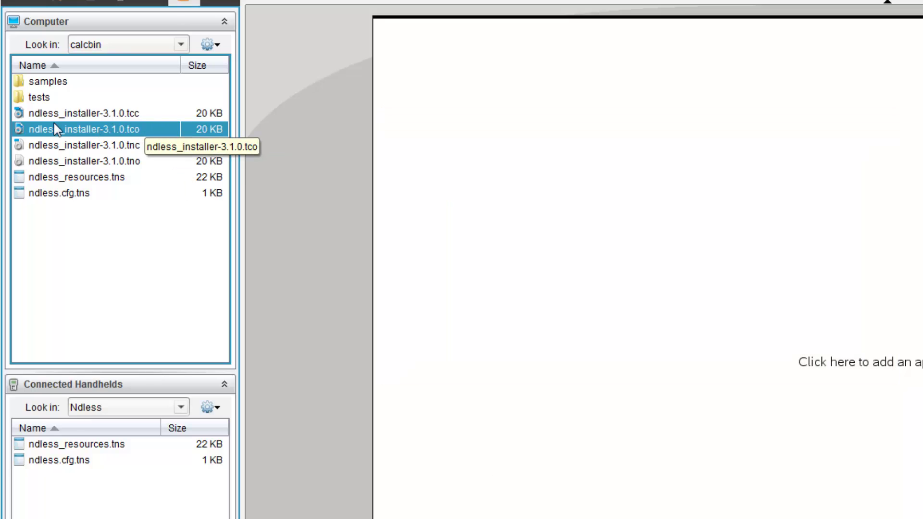
Step: Start an OS install from the .tco installer file's context menu
{"action": "right_click", "coordinate": [94, 130]}
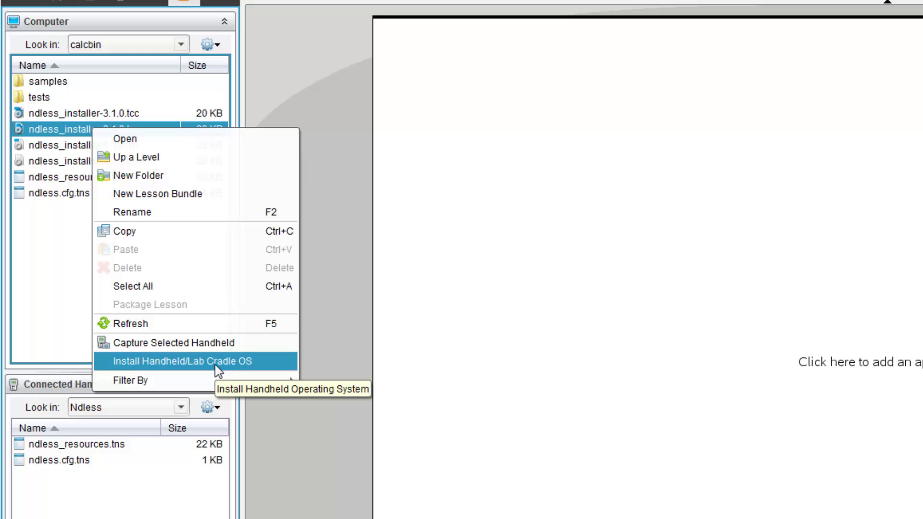
{"action": "left_click", "coordinate": [197, 361]}
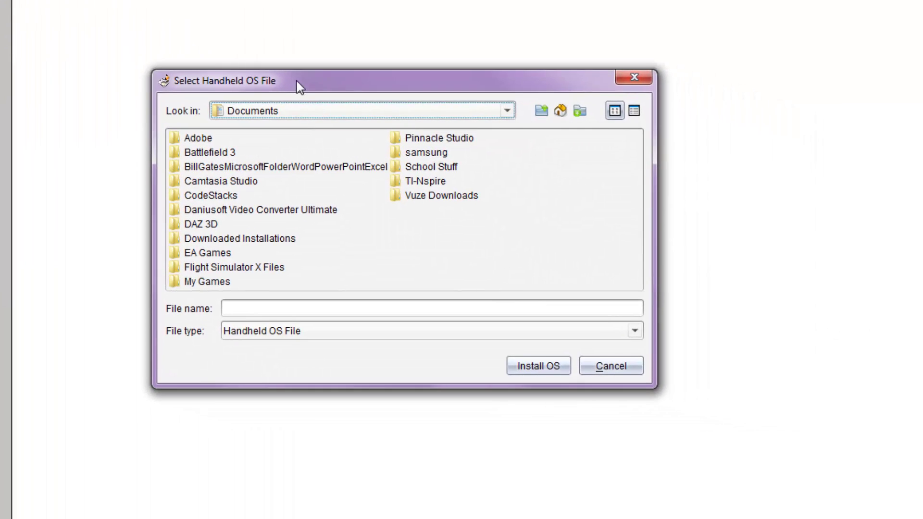
{"action": "left_click_drag", "start_coordinate": [215, 114], "coordinate": [183, 111]}
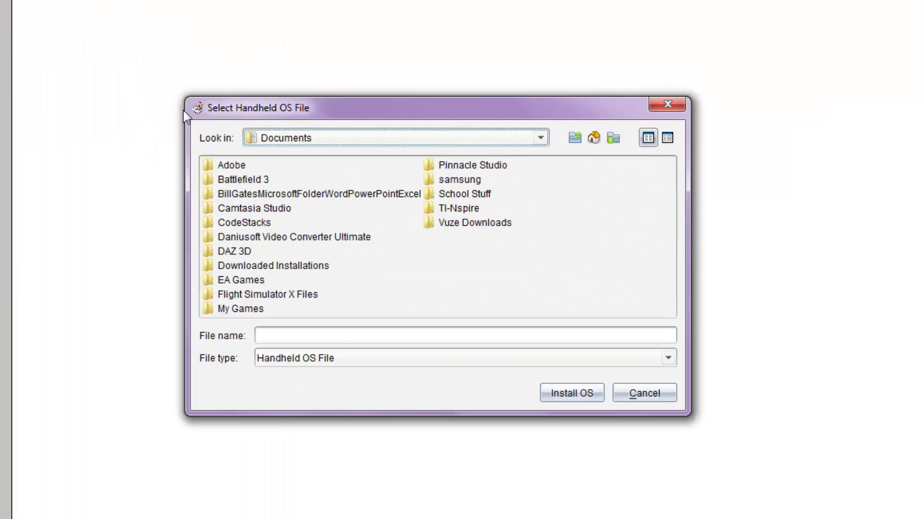
Step: Browse to TinSPire > ndless-v3.1-beta-r643 > calcbin and install ndless_installer-3.1.0.tco
{"action": "double_click", "coordinate": [373, 209]}
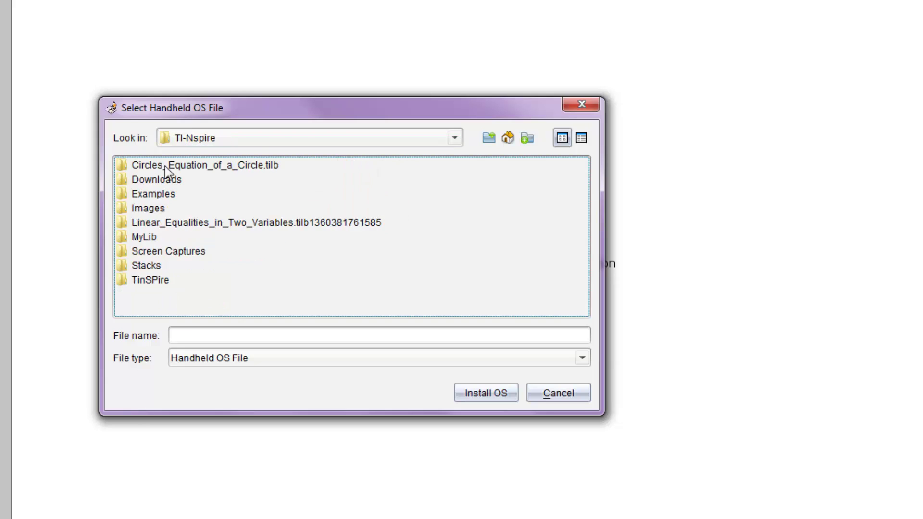
{"action": "double_click", "coordinate": [149, 279]}
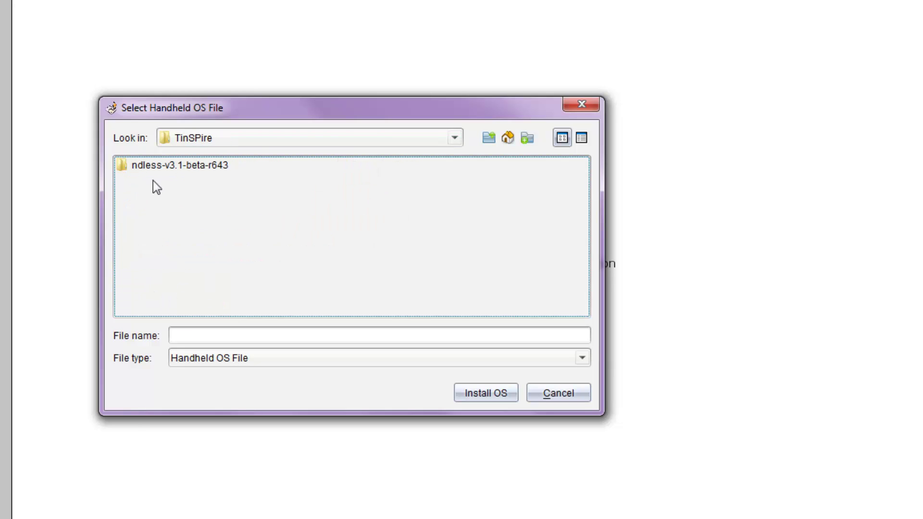
{"action": "double_click", "coordinate": [163, 166]}
{"action": "double_click", "coordinate": [159, 168]}
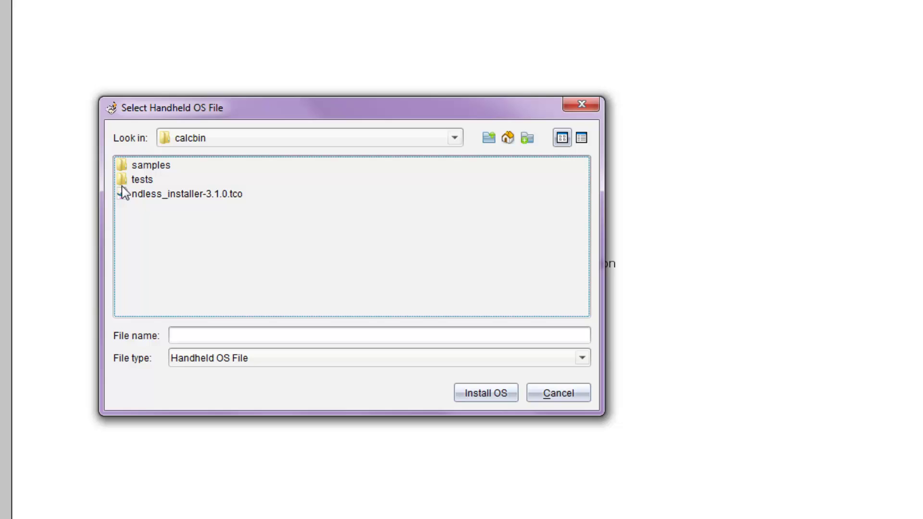
{"action": "left_click", "coordinate": [269, 201]}
{"action": "left_click", "coordinate": [243, 257]}
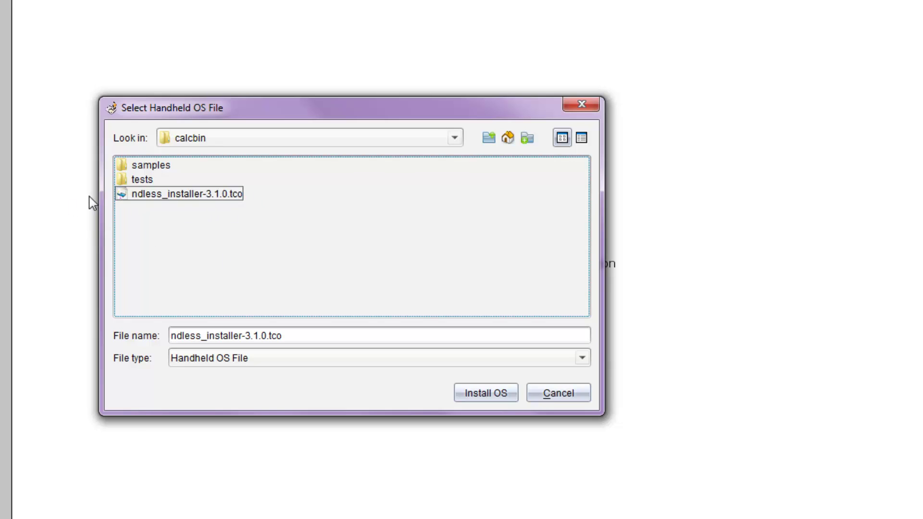
{"action": "left_click", "coordinate": [180, 194]}
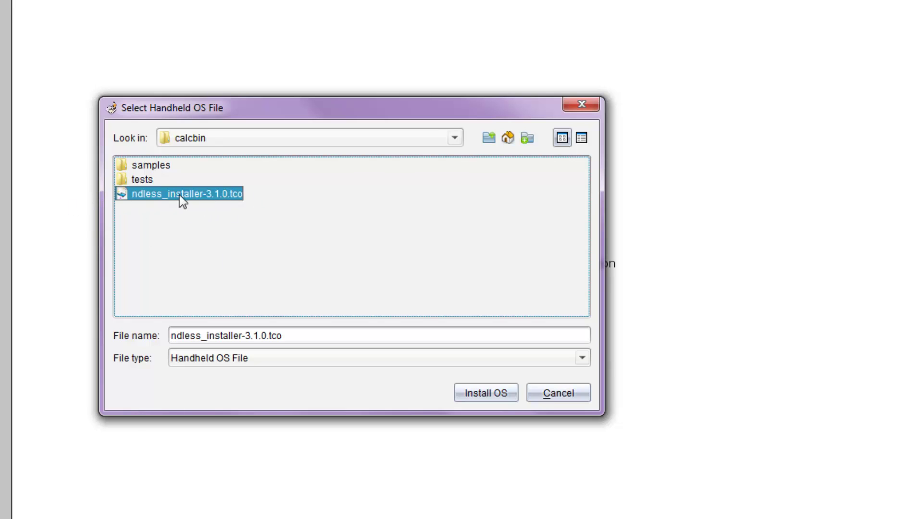
{"action": "left_click", "coordinate": [486, 396]}
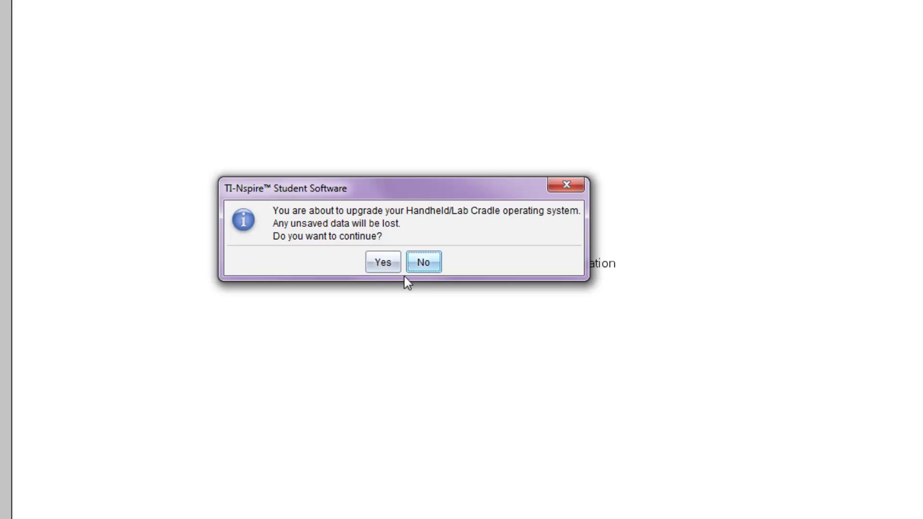
Step: Confirm the handheld OS upgrade with Yes to send the Ndless installer
{"action": "left_click", "coordinate": [385, 265]}
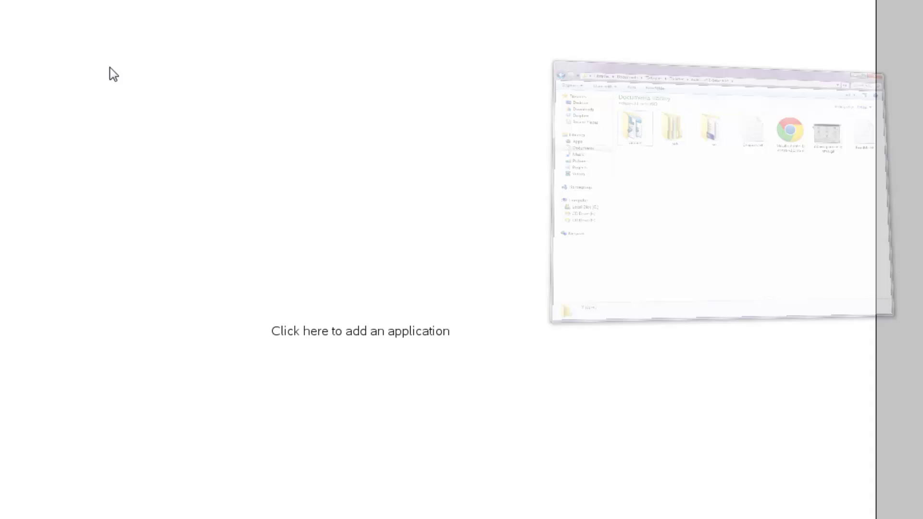
Step: Extract gbc4nspire.tns from gbc4nspire.zip into the TinSPire folder
{"action": "left_click", "coordinate": [677, 78]}
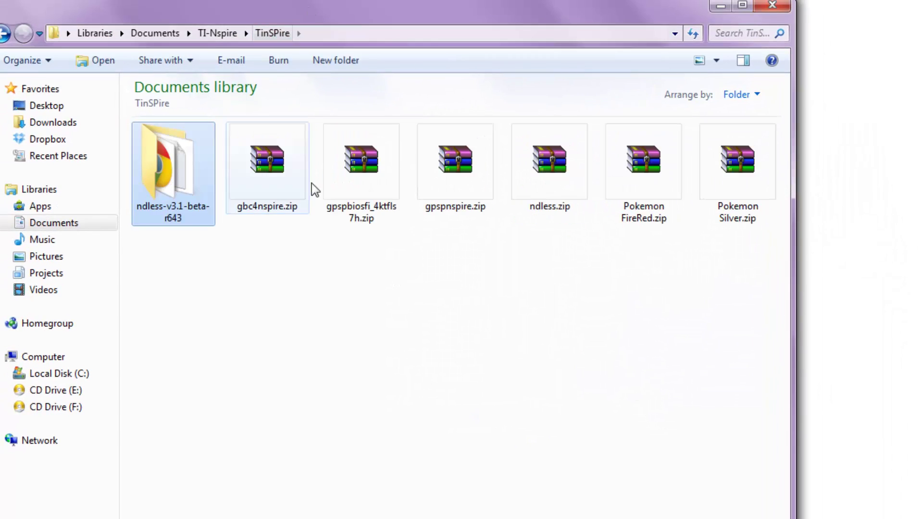
{"action": "double_click", "coordinate": [267, 165]}
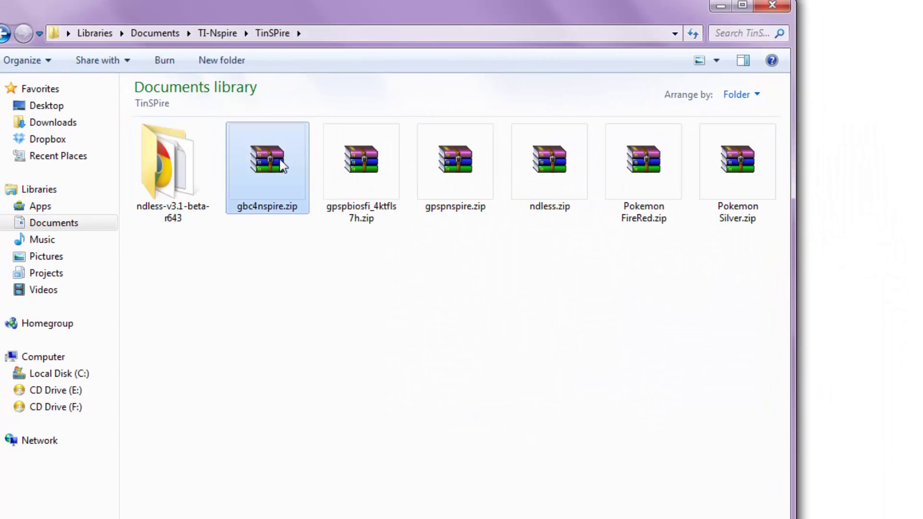
{"action": "left_click_drag", "start_coordinate": [263, 108], "coordinate": [158, 327]}
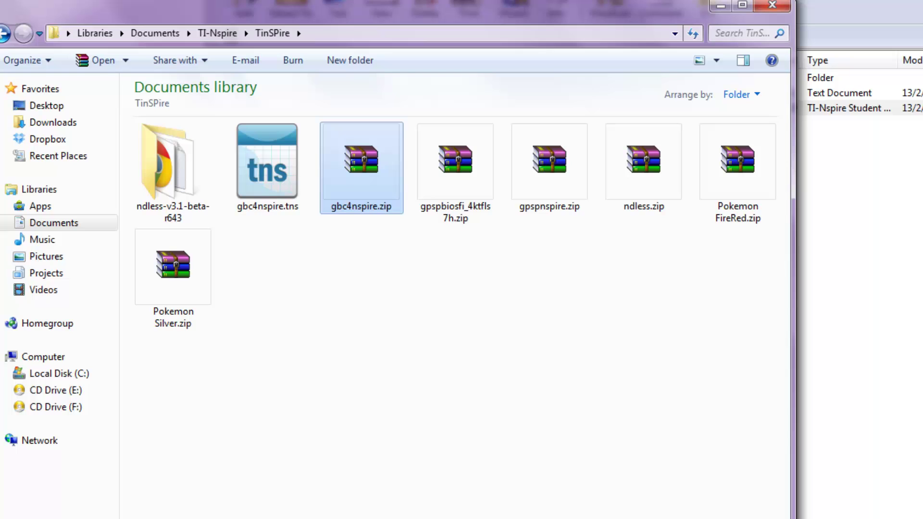
Step: Extract the gpSP .tns and readme files from gpspnspire.zip into TinSPire and close WinRAR
{"action": "double_click", "coordinate": [568, 199]}
{"action": "left_click_drag", "start_coordinate": [289, 190], "coordinate": [158, 391]}
{"action": "left_click", "coordinate": [862, 104]}
{"action": "key", "text": "Escape"}
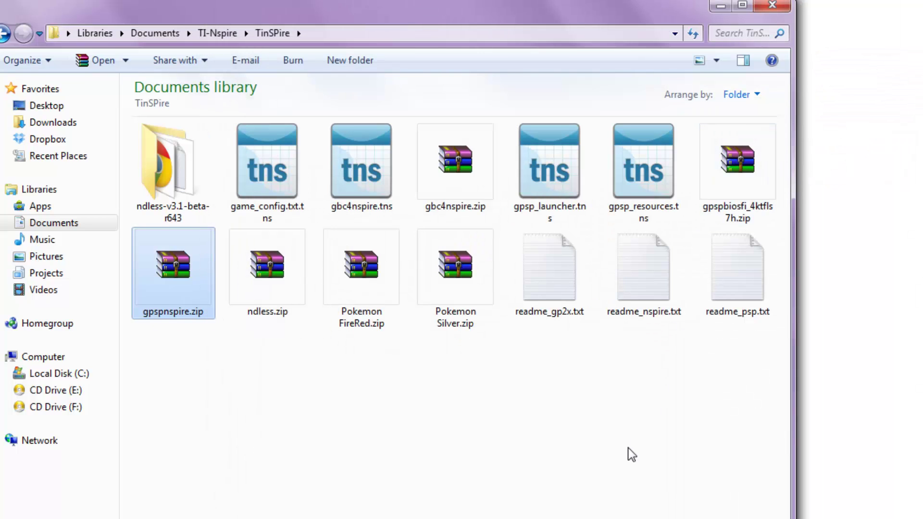
{"action": "left_click", "coordinate": [631, 454]}
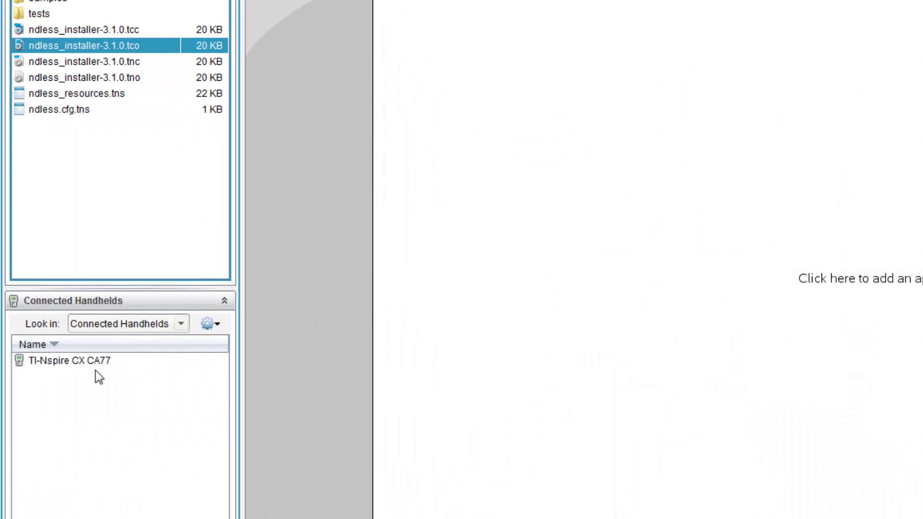
Step: Open the connected handheld's Roms folder and permanently delete all of its files
{"action": "left_click", "coordinate": [96, 365]}
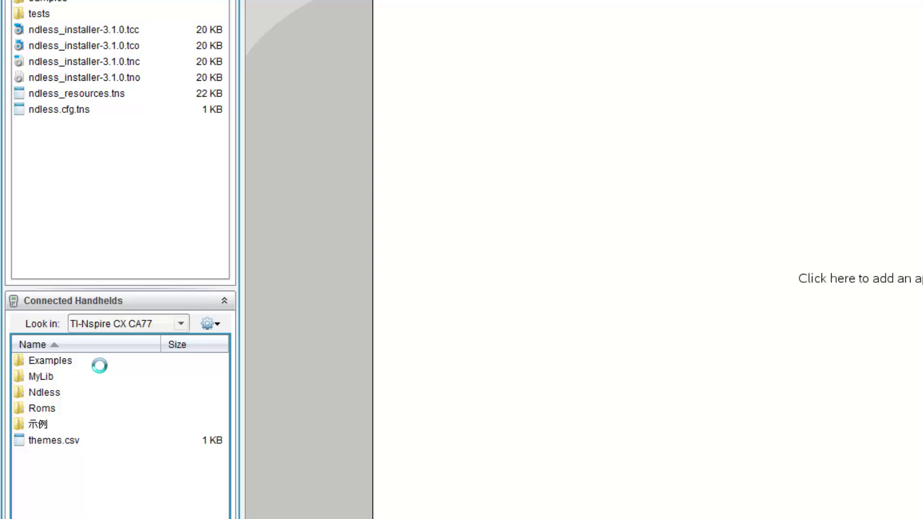
{"action": "left_click", "coordinate": [37, 408]}
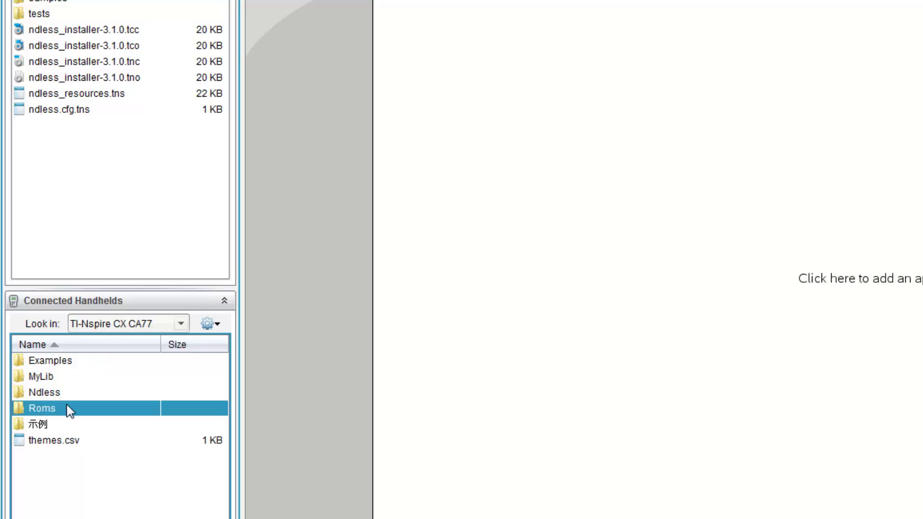
{"action": "double_click", "coordinate": [58, 408]}
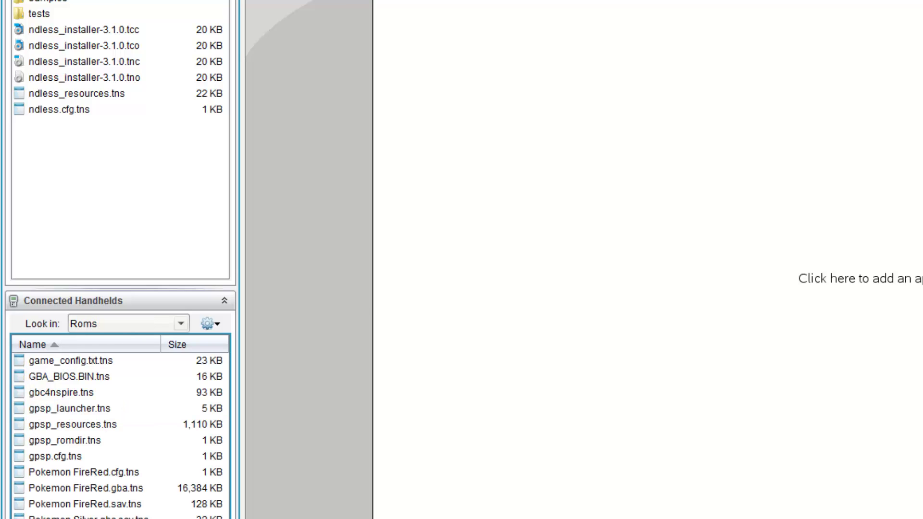
{"action": "left_click", "coordinate": [91, 362]}
{"action": "key", "text": "ctrl+a"}
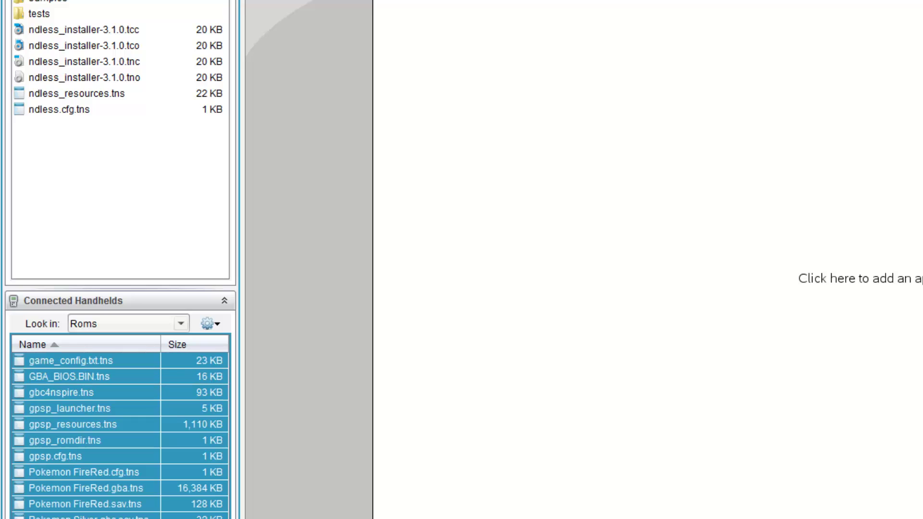
{"action": "key", "text": "Delete"}
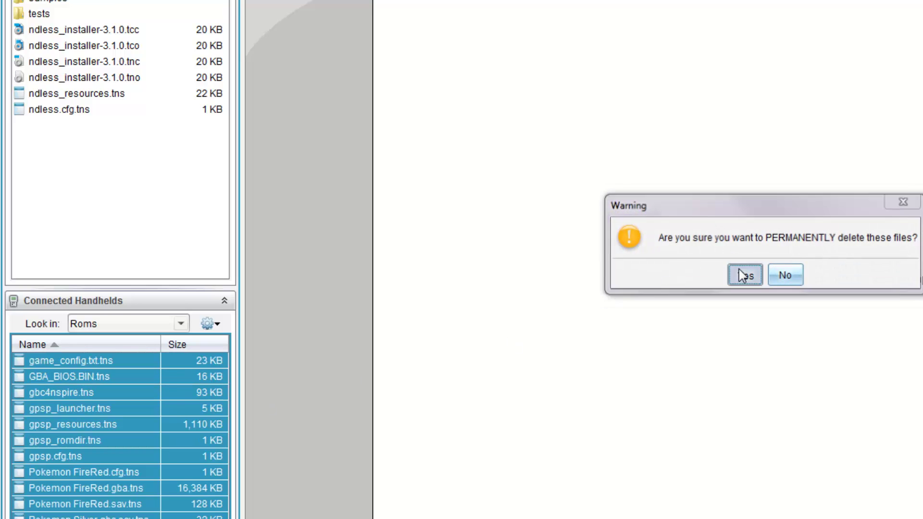
{"action": "left_click", "coordinate": [740, 273]}
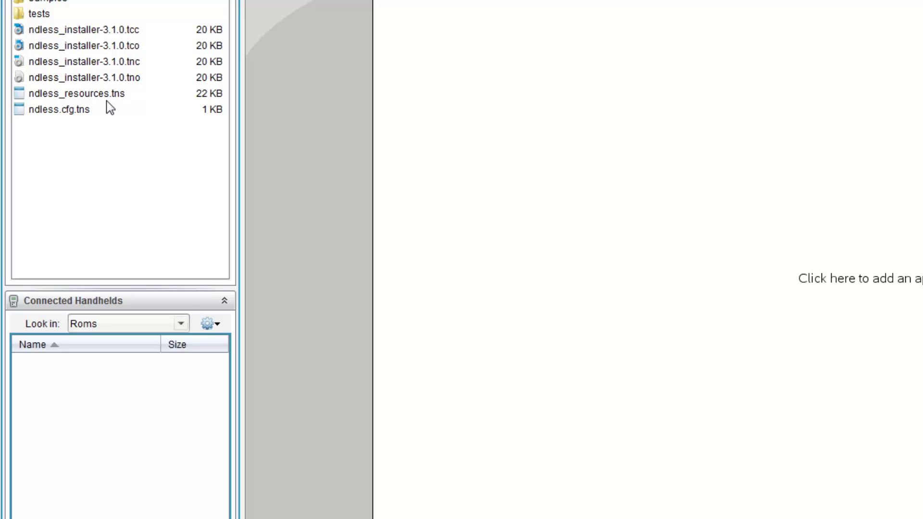
Step: Show the computer's TinSPire folder and copy gbc4nspire.tns into the handheld's Roms folder
{"action": "left_click", "coordinate": [154, 6]}
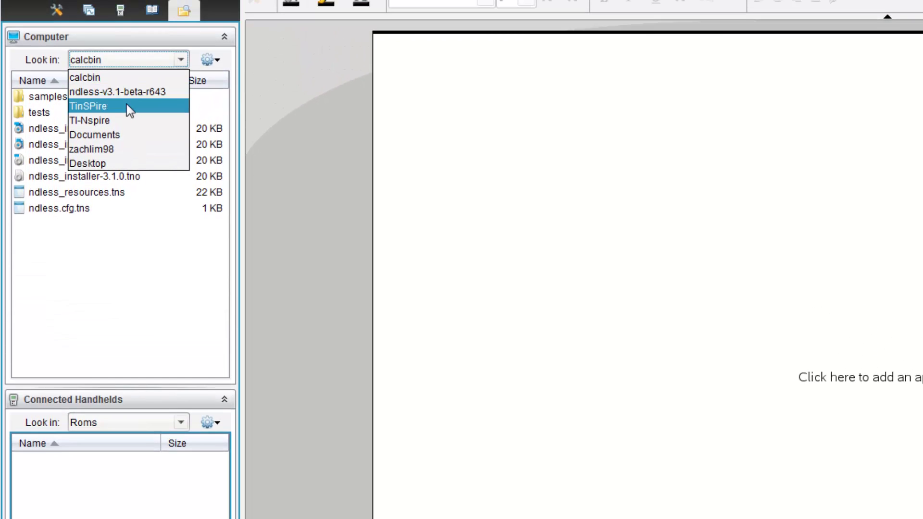
{"action": "left_click", "coordinate": [123, 105]}
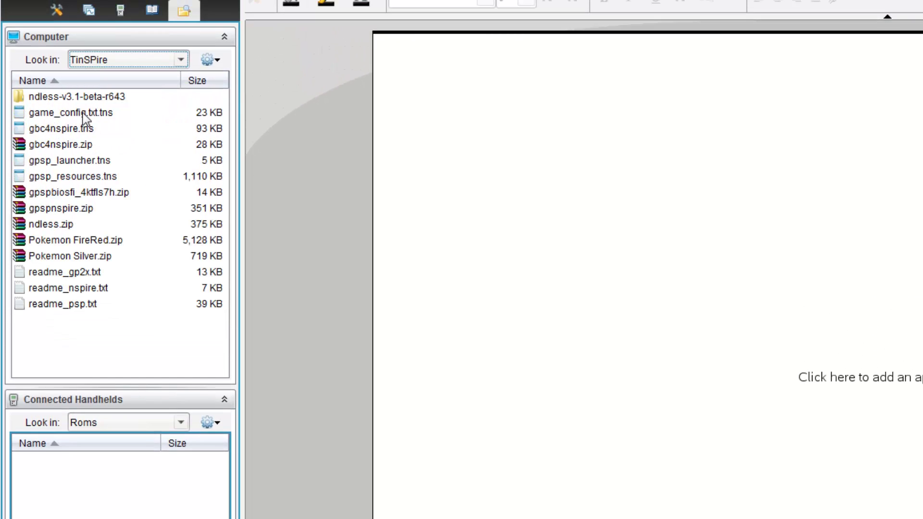
{"action": "left_click_drag", "start_coordinate": [86, 132], "coordinate": [100, 468]}
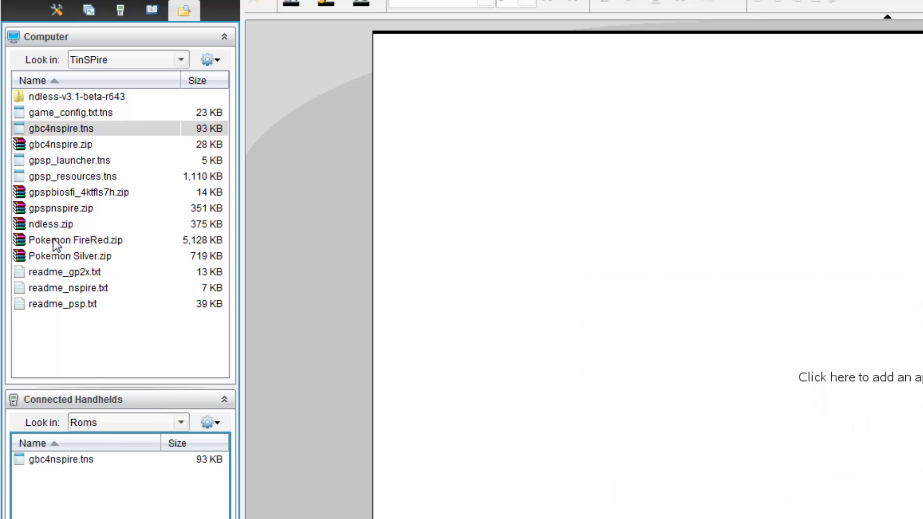
Step: Copy gpsp_launcher.tns, gpsp_resources.tns and game_config.txt.tns together into the handheld's Roms folder
{"action": "left_click", "coordinate": [59, 163]}
{"action": "left_click", "coordinate": [86, 182], "text": "shift"}
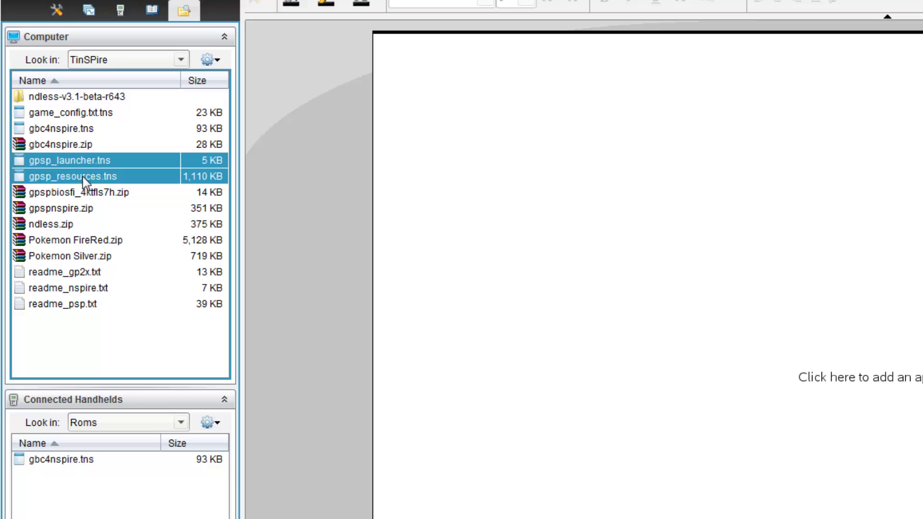
{"action": "left_click", "coordinate": [89, 113], "text": "ctrl"}
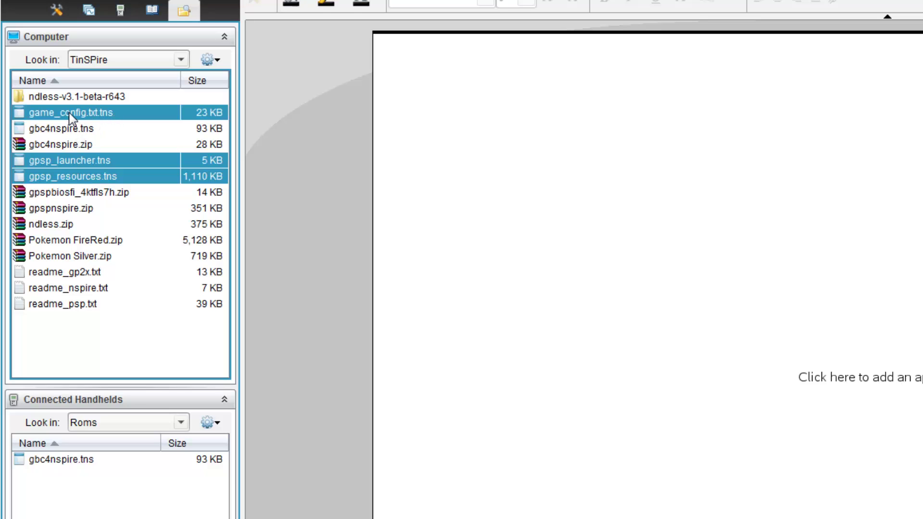
{"action": "left_click_drag", "start_coordinate": [277, 397], "coordinate": [76, 505]}
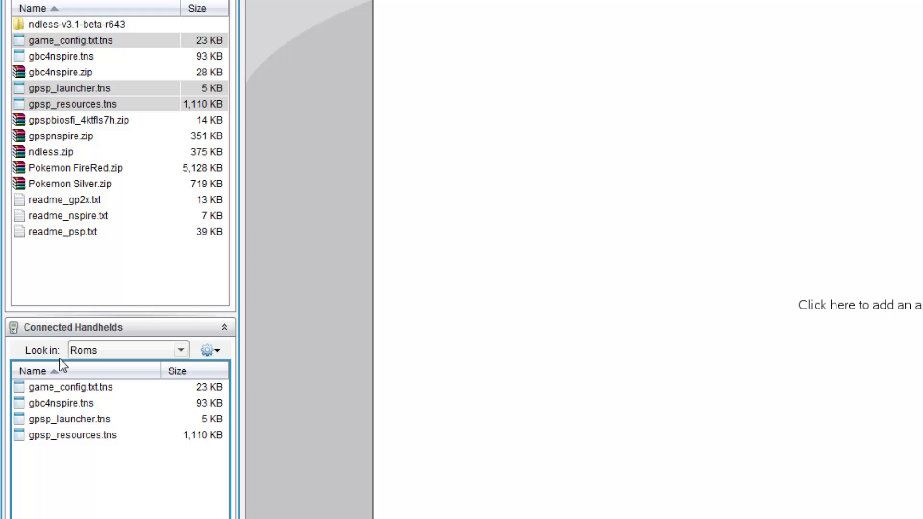
Step: Verify that gbc4nspire.tns and gpsp_launcher.tns now appear on the handheld
{"action": "left_click", "coordinate": [93, 270]}
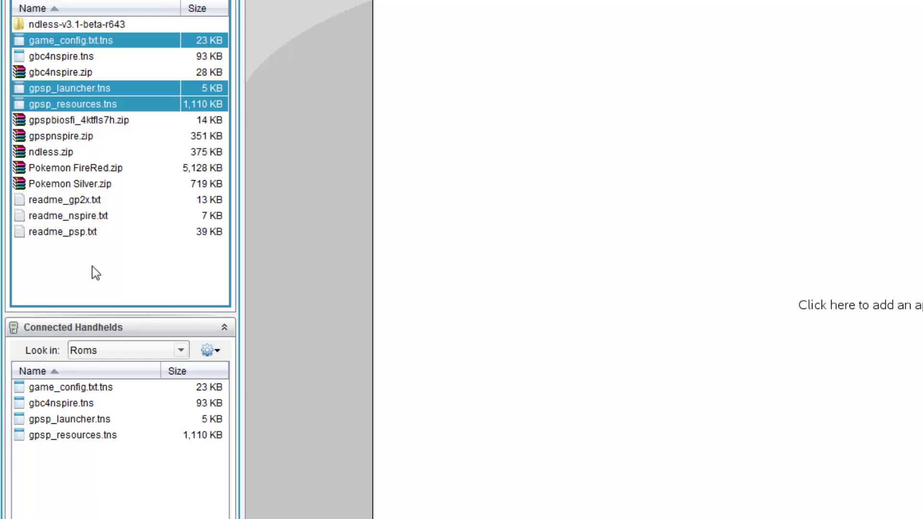
{"action": "left_click", "coordinate": [103, 514]}
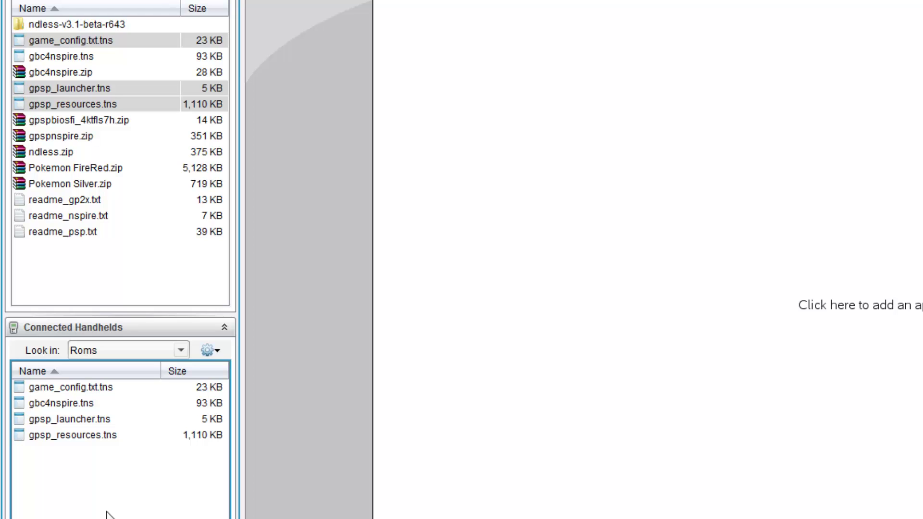
{"action": "left_click", "coordinate": [84, 404]}
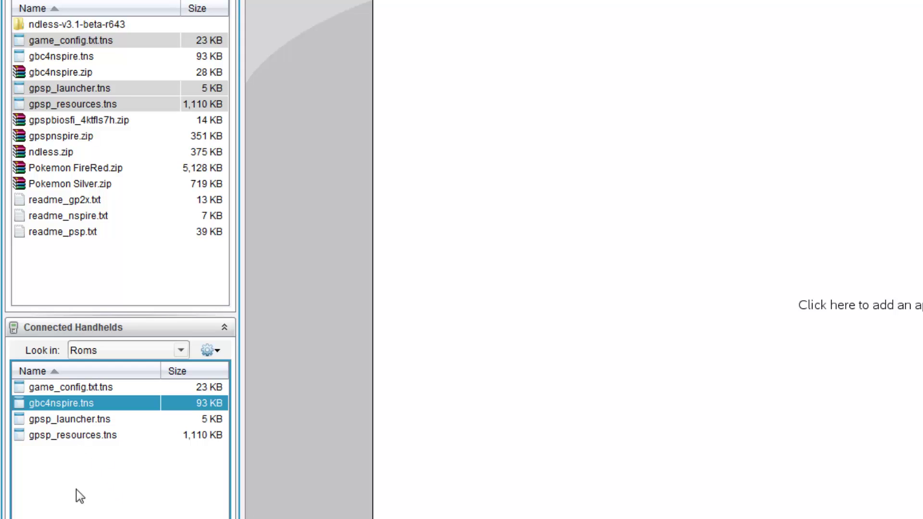
{"action": "left_click", "coordinate": [77, 419]}
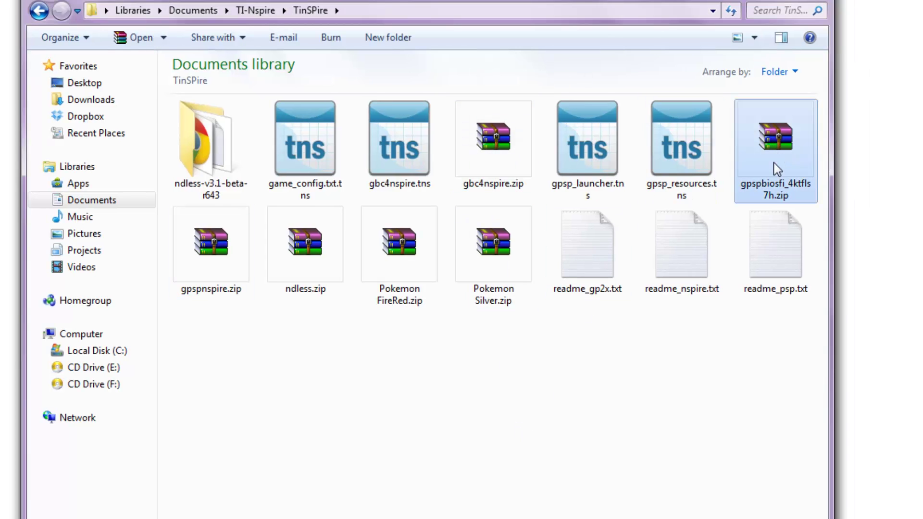
Step: Extract GBA_BIOS.BIN from gpspbiosfi_4ktfls7h.zip into TinSPire, try sending it to Roms, and dismiss the unsupported-file error
{"action": "double_click", "coordinate": [779, 160]}
{"action": "left_click_drag", "start_coordinate": [303, 69], "coordinate": [612, 323]}
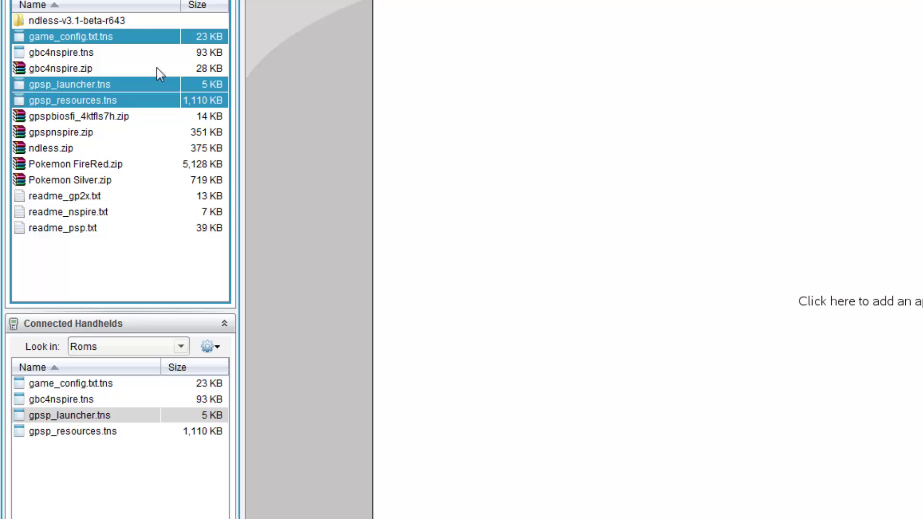
{"action": "left_click", "coordinate": [130, 2]}
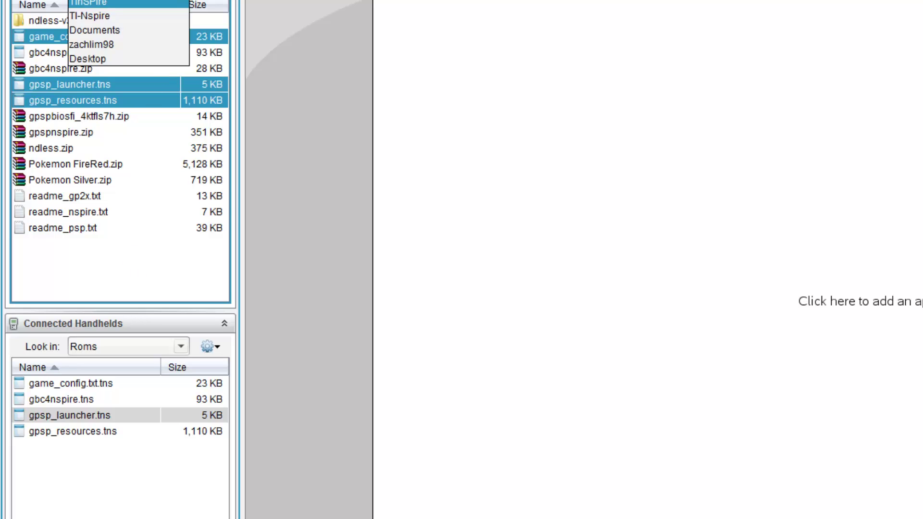
{"action": "left_click", "coordinate": [117, 3]}
{"action": "left_click_drag", "start_coordinate": [85, 52], "coordinate": [93, 456]}
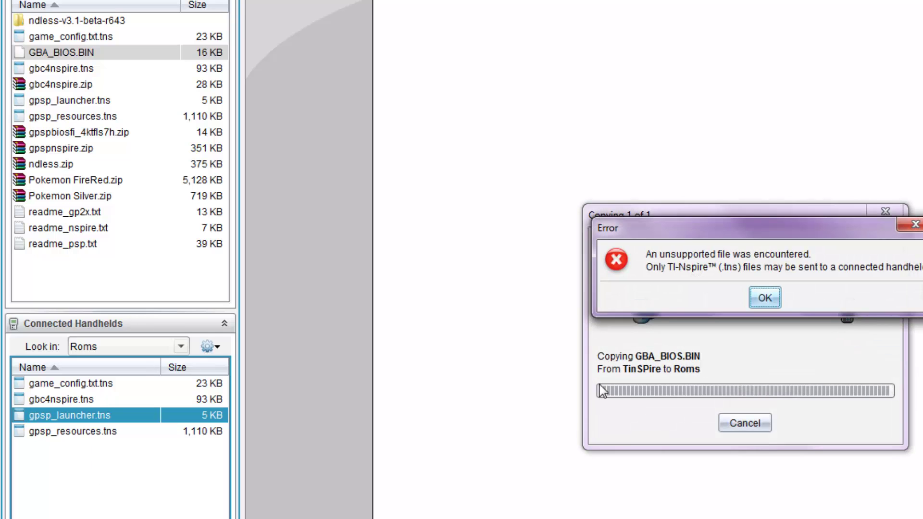
{"action": "left_click", "coordinate": [763, 298]}
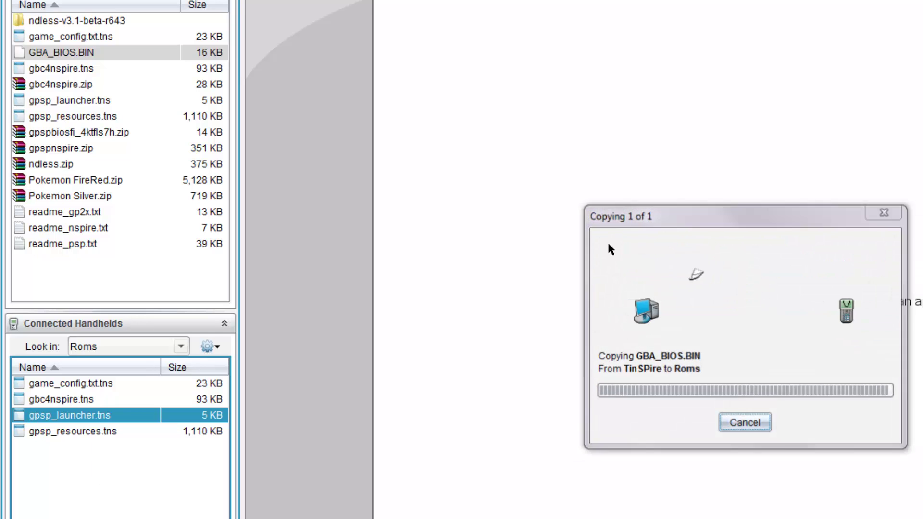
Step: In Windows Explorer, append .tns to GBA_BIOS.BIN, making GBA_BIOS.BIN.tns, and confirm the extension warning
{"action": "key", "text": "alt+Tab"}
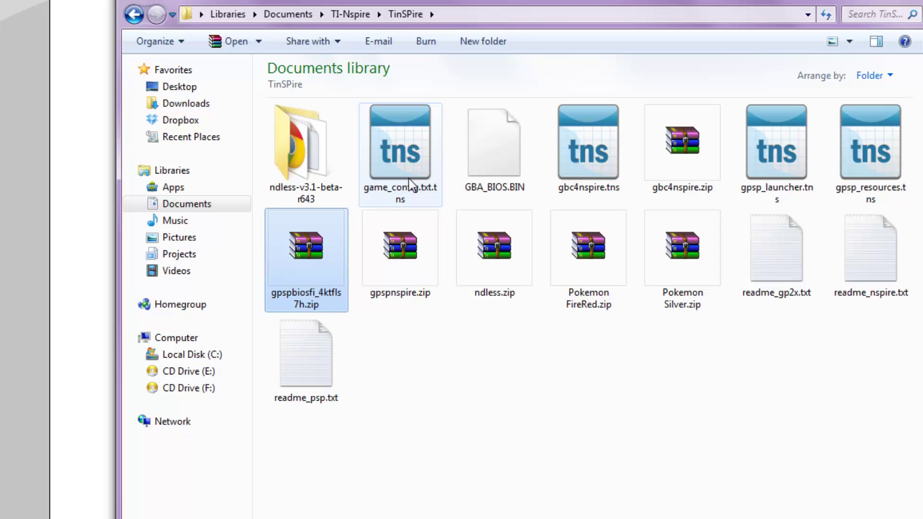
{"action": "left_click", "coordinate": [531, 179]}
{"action": "right_click", "coordinate": [520, 185]}
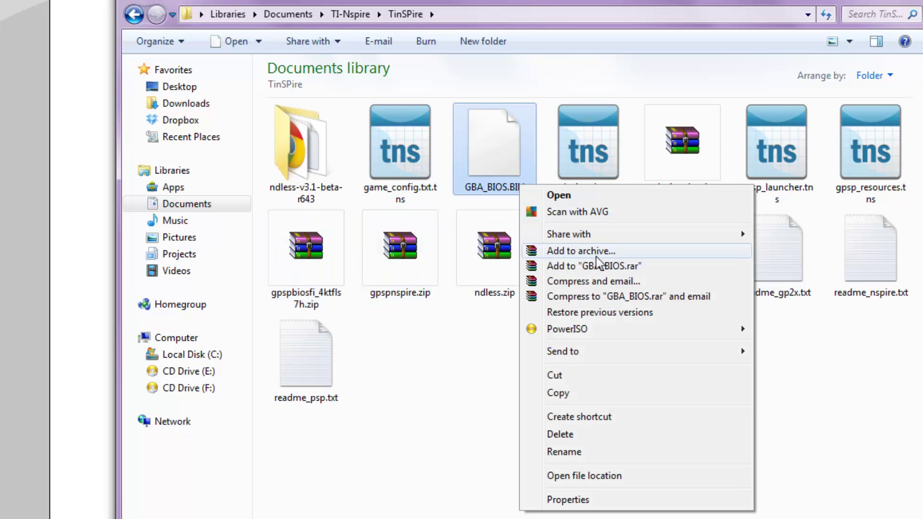
{"action": "left_click", "coordinate": [564, 452]}
{"action": "key", "text": "End"}
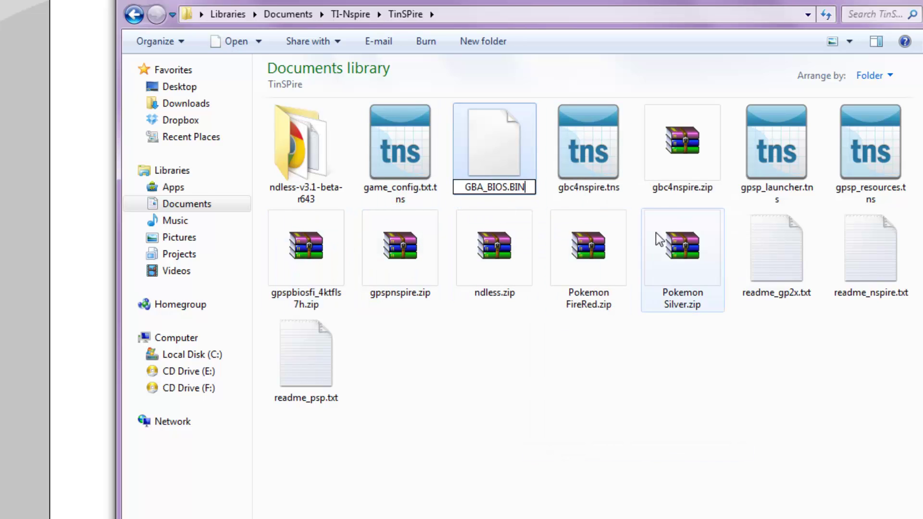
{"action": "type", "text": "s"}
{"action": "key", "text": "Return"}
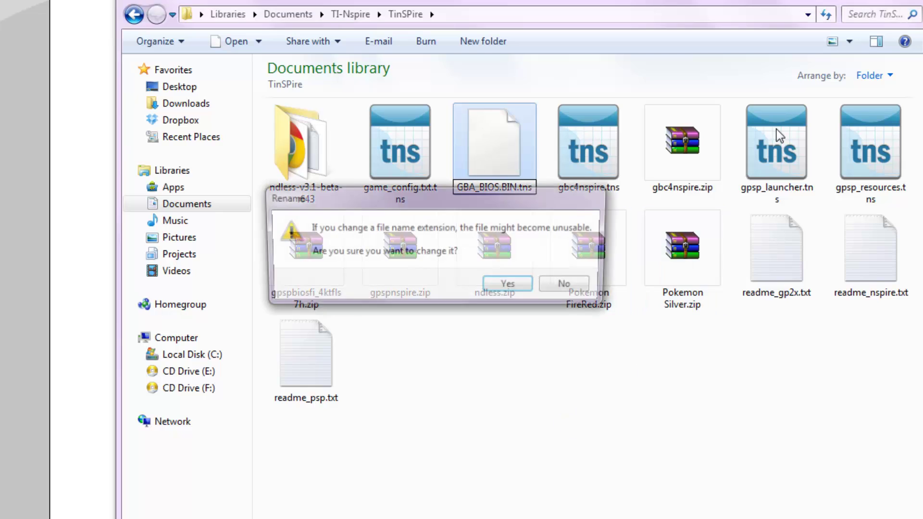
{"action": "left_click", "coordinate": [507, 284]}
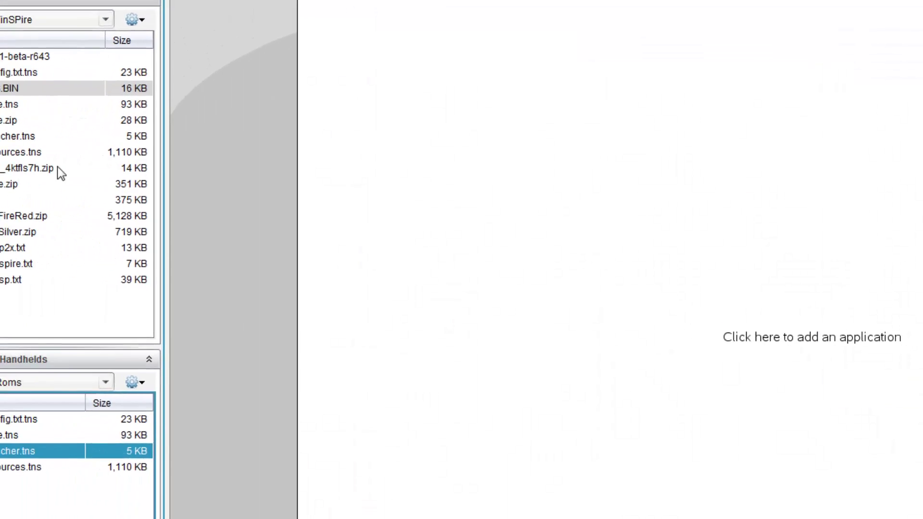
Step: Refresh the TinSPire list and drag GBA_BIOS.BIN.tns into the handheld's Roms folder
{"action": "left_click", "coordinate": [126, 318]}
{"action": "left_click", "coordinate": [90, 21]}
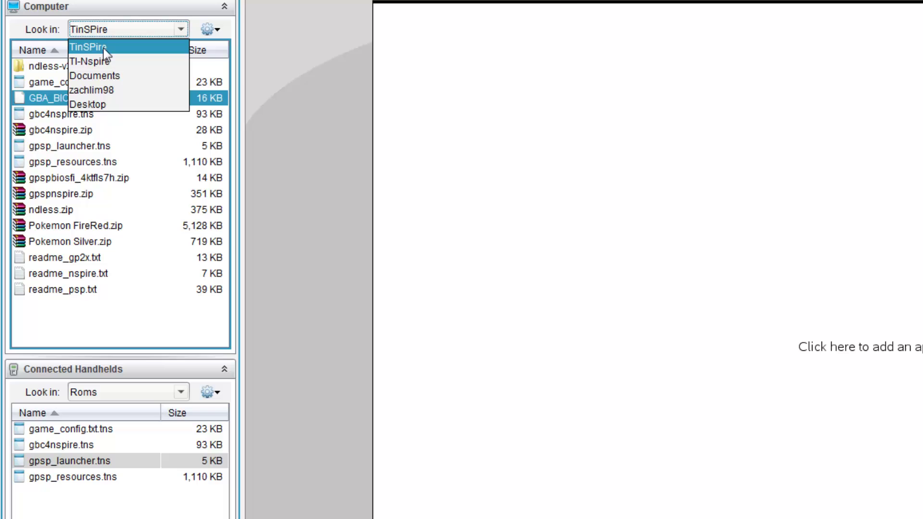
{"action": "left_click", "coordinate": [103, 47]}
{"action": "left_click", "coordinate": [58, 102]}
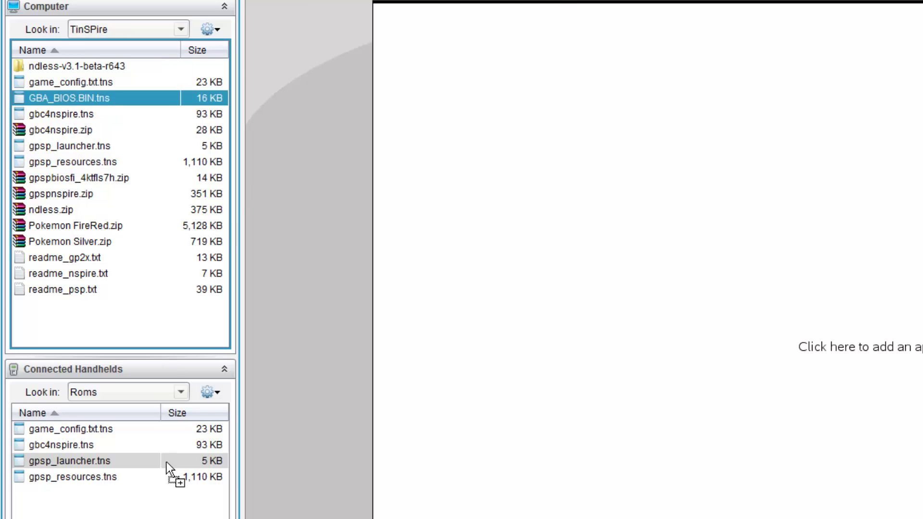
{"action": "left_click_drag", "start_coordinate": [166, 463], "coordinate": [166, 463]}
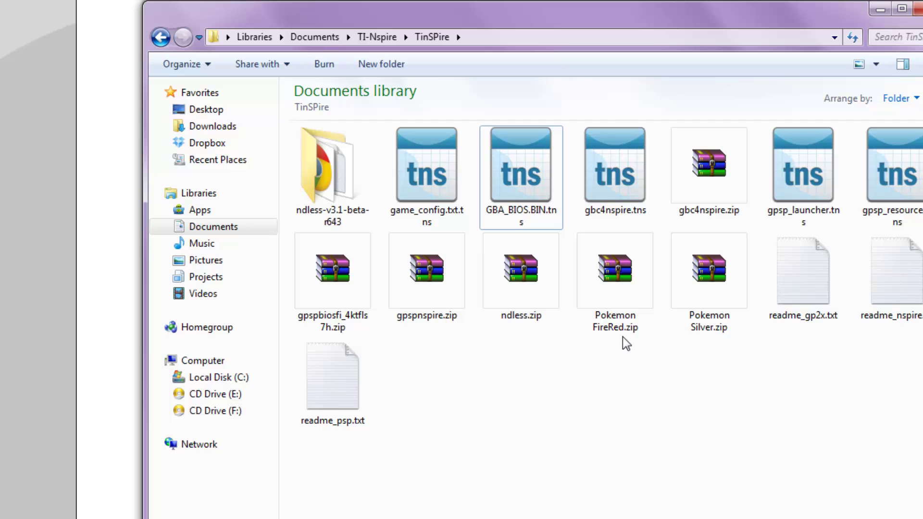
Step: Extract the ROMs from Pokemon FireRed.zip and Pokemon Silver.zip, then close both WinRAR windows
{"action": "left_click", "coordinate": [594, 283]}
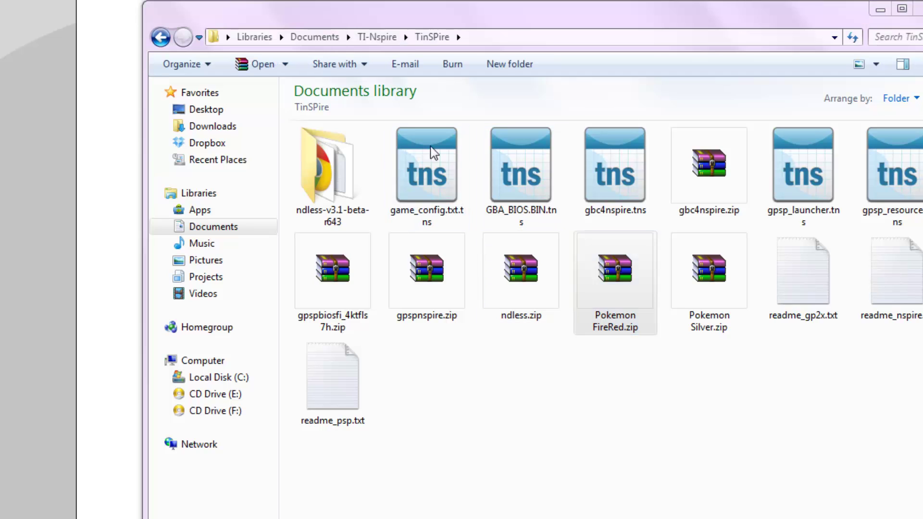
{"action": "double_click", "coordinate": [449, 111]}
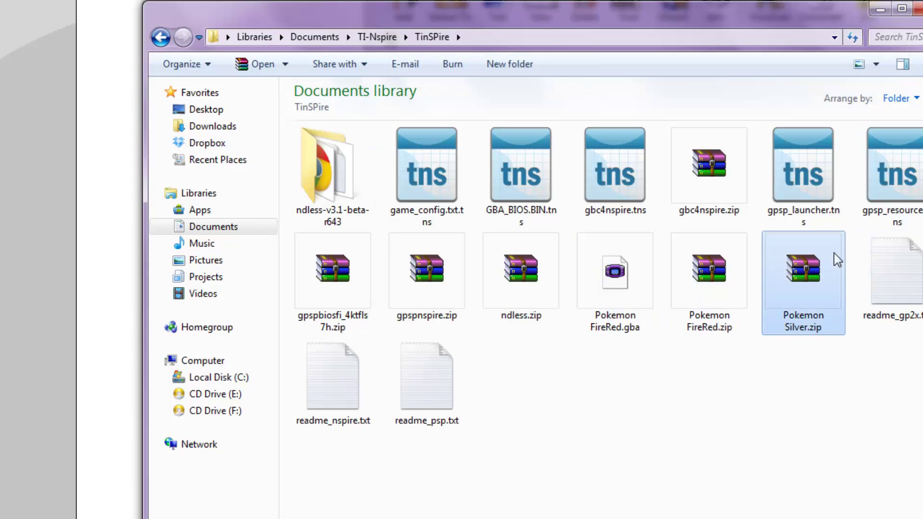
{"action": "double_click", "coordinate": [834, 260]}
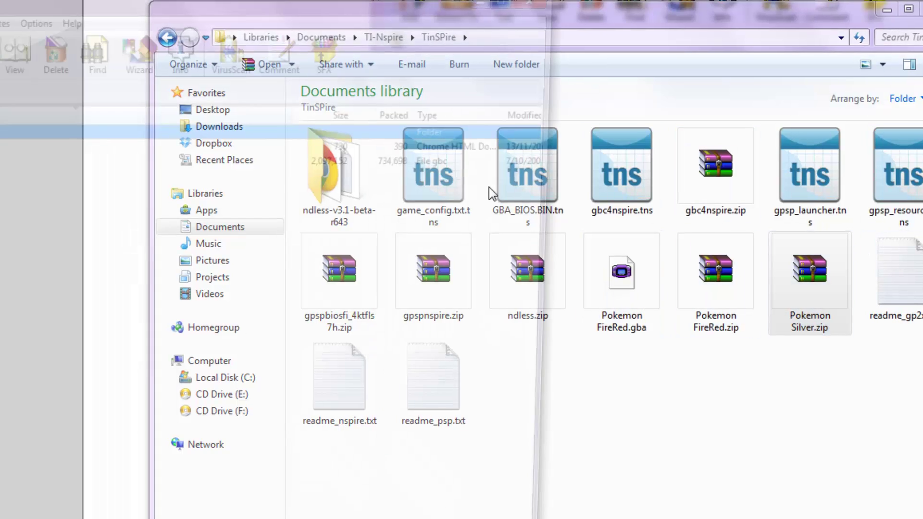
{"action": "double_click", "coordinate": [447, 165]}
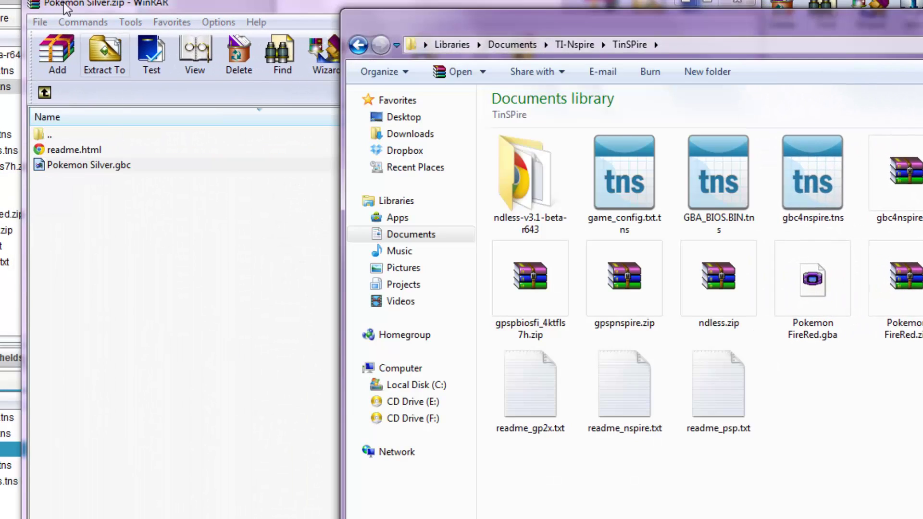
{"action": "left_click", "coordinate": [185, 5]}
{"action": "left_click", "coordinate": [737, 3]}
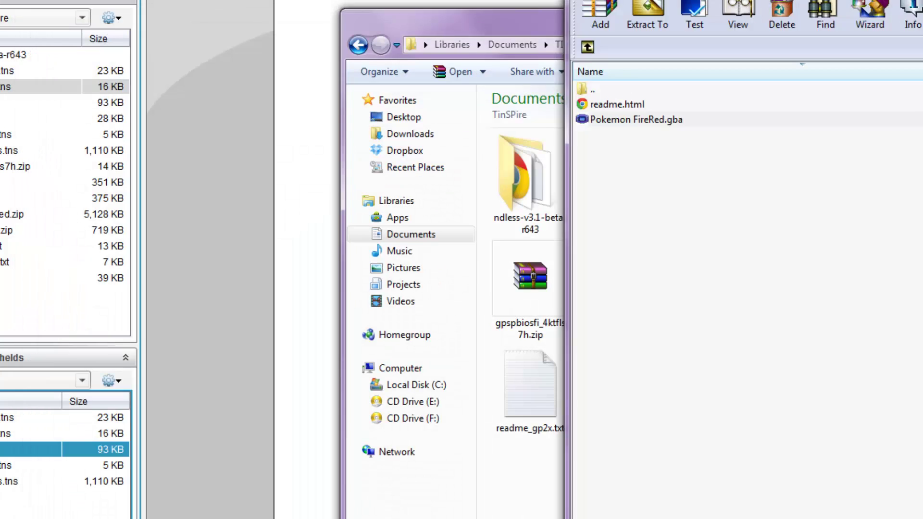
{"action": "key", "text": "alt+F4"}
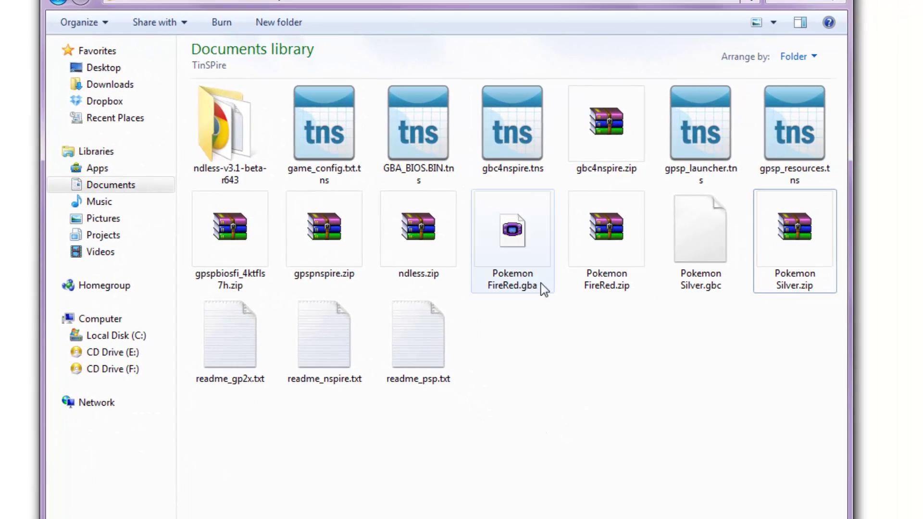
Step: Rename Pokemon FireRed.gba to Pokemon FireRed.gba.tns, accepting the extension change
{"action": "left_click", "coordinate": [541, 287]}
{"action": "left_click", "coordinate": [540, 288]}
{"action": "key", "text": "End"}
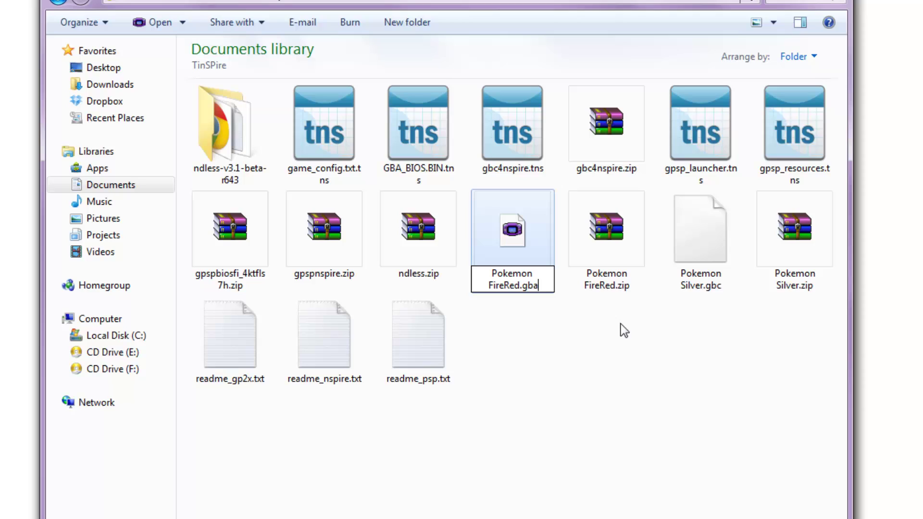
{"action": "type", "text": ".tns"}
{"action": "key", "text": "Return"}
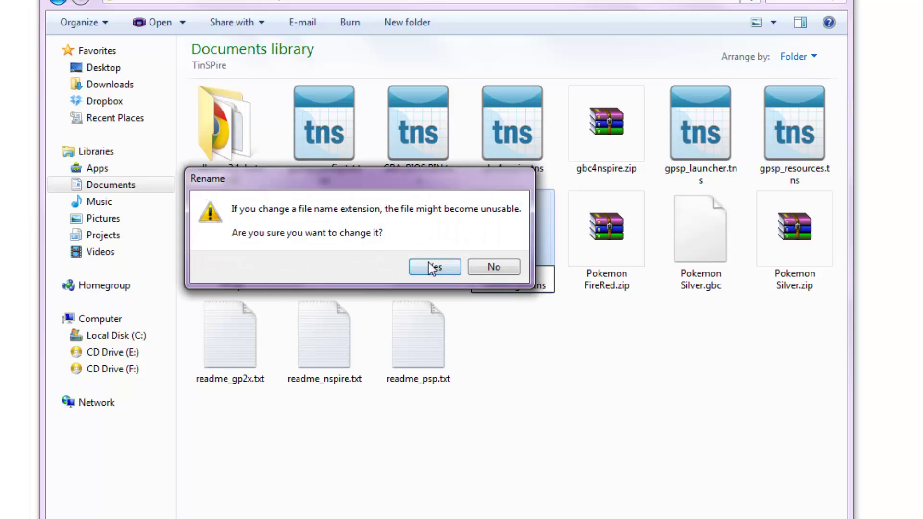
{"action": "left_click", "coordinate": [432, 268]}
Step: Rename Pokemon Silver.gbc to Pokemon Silver.gbc.tns, accepting the extension change
{"action": "left_click", "coordinate": [734, 290]}
{"action": "left_click", "coordinate": [719, 287]}
{"action": "key", "text": "End"}
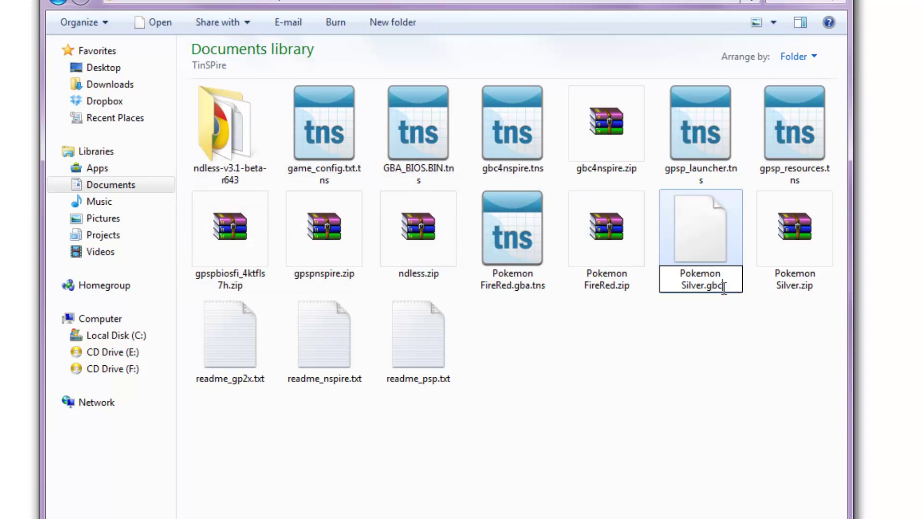
{"action": "type", "text": ".tns"}
{"action": "key", "text": "Return"}
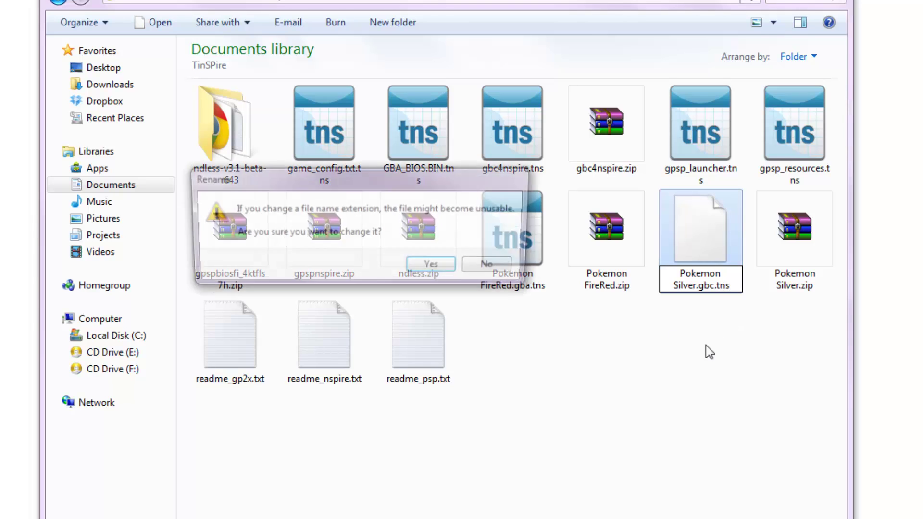
{"action": "left_click", "coordinate": [435, 267]}
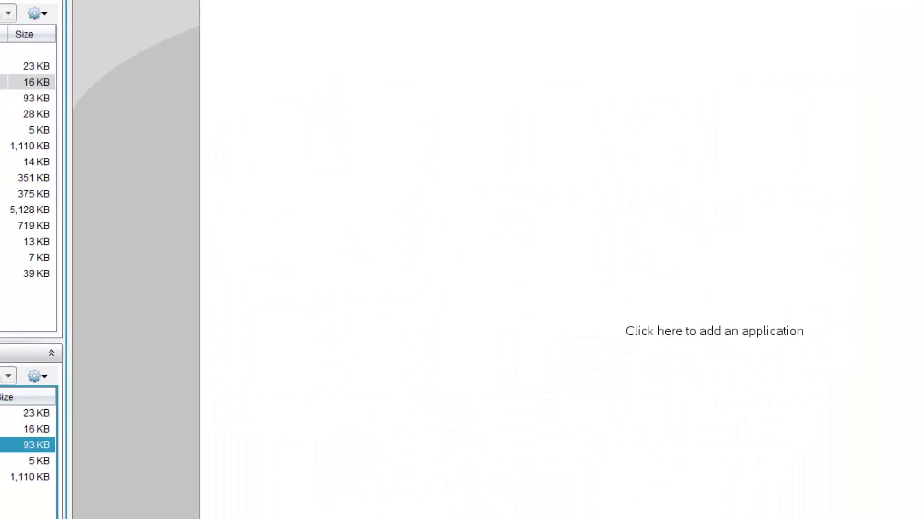
Step: Refresh TinSPire and copy Pokemon Silver.gbc.tns and Pokemon FireRed.gba.tns together into the handheld's Roms folder
{"action": "left_click", "coordinate": [140, 49]}
{"action": "left_click", "coordinate": [127, 65]}
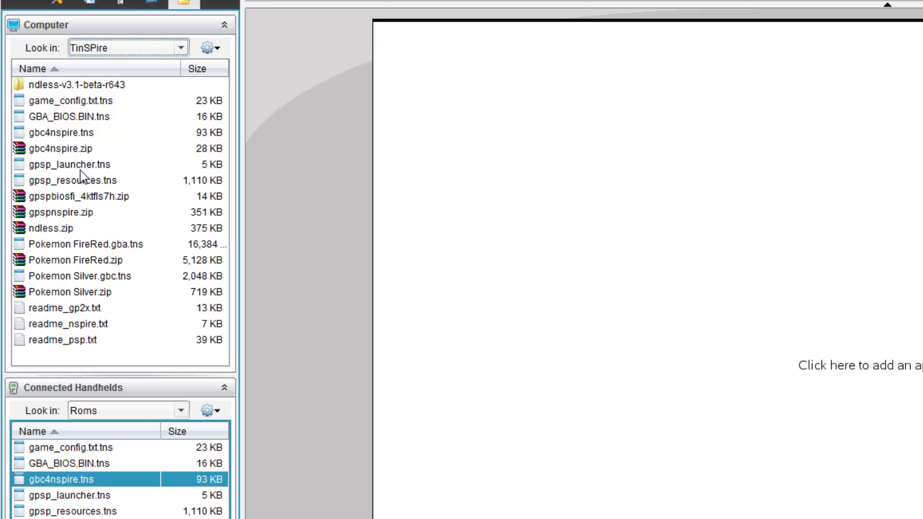
{"action": "left_click", "coordinate": [77, 275]}
{"action": "left_click", "coordinate": [96, 244], "text": "ctrl"}
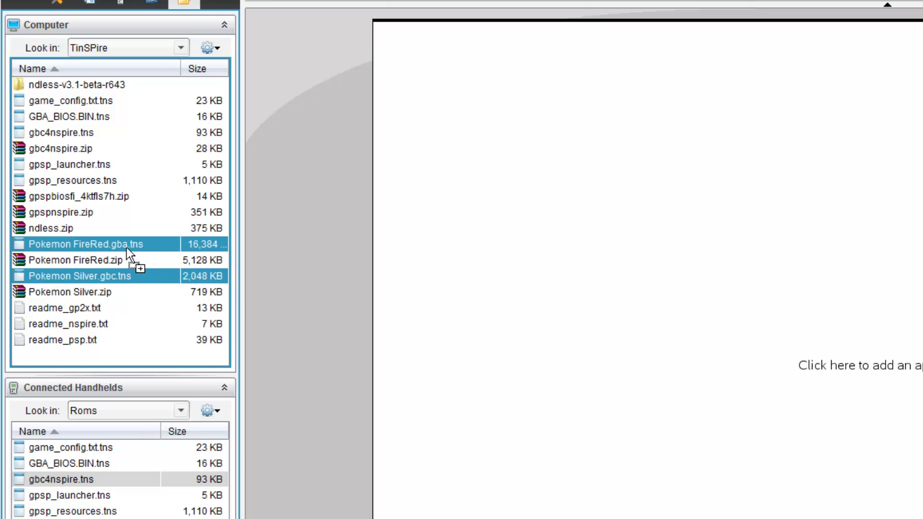
{"action": "left_click_drag", "start_coordinate": [126, 246], "coordinate": [96, 479]}
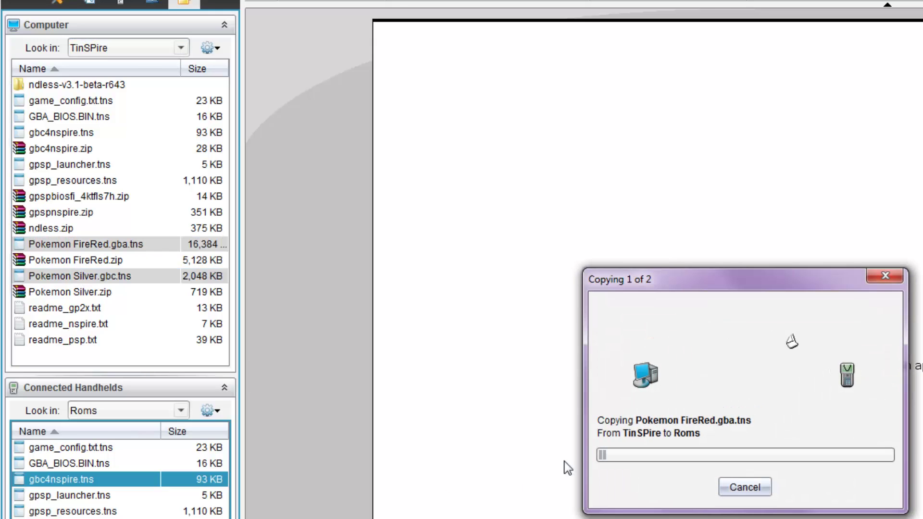
{"action": "left_click_drag", "start_coordinate": [753, 273], "coordinate": [721, 232]}
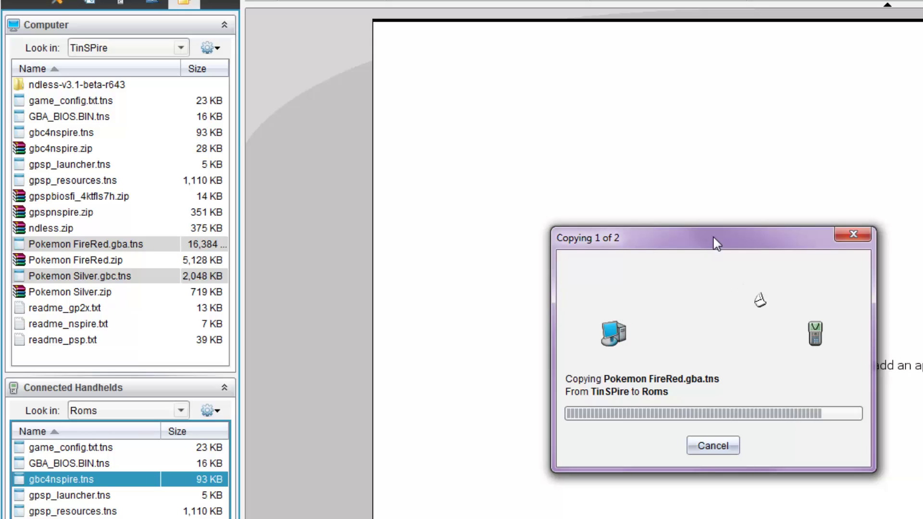
{"action": "left_click_drag", "start_coordinate": [716, 239], "coordinate": [735, 223]}
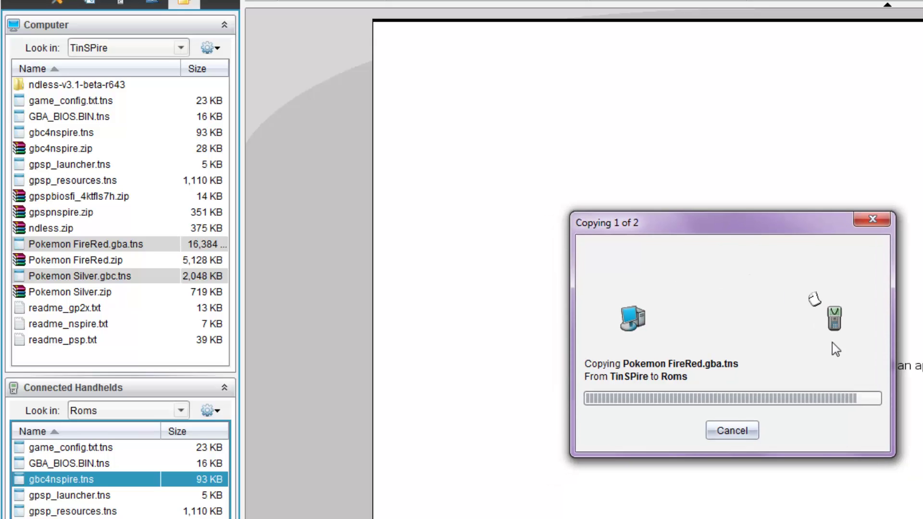